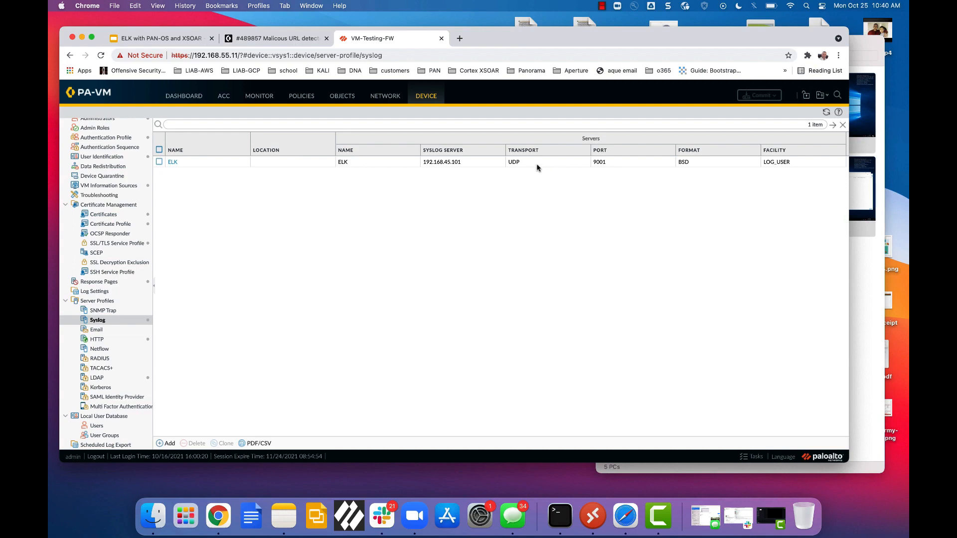
Step: Review the Log_to_ELK_Only log forwarding profile and its traffic match list, closing both without changes
{"action": "left_click", "coordinate": [342, 96]}
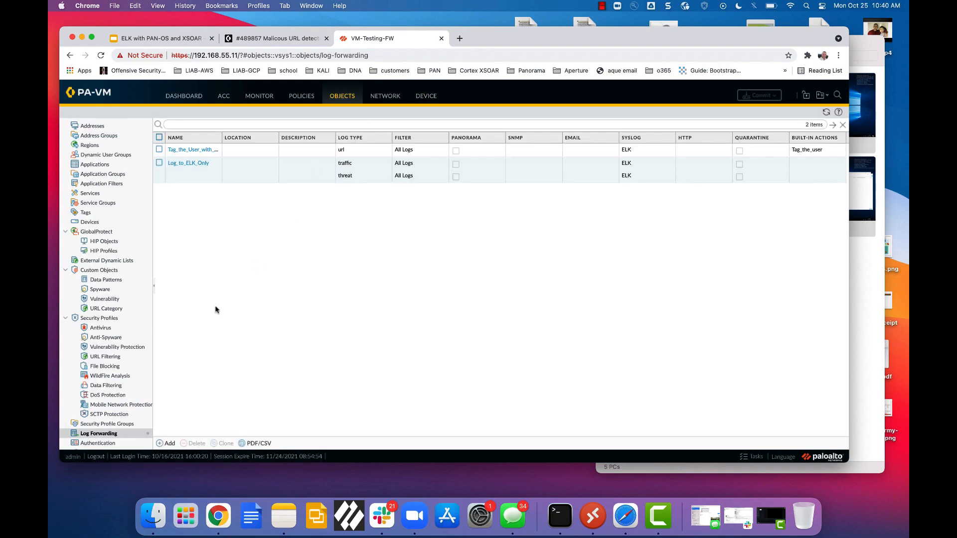
{"action": "left_click", "coordinate": [187, 163]}
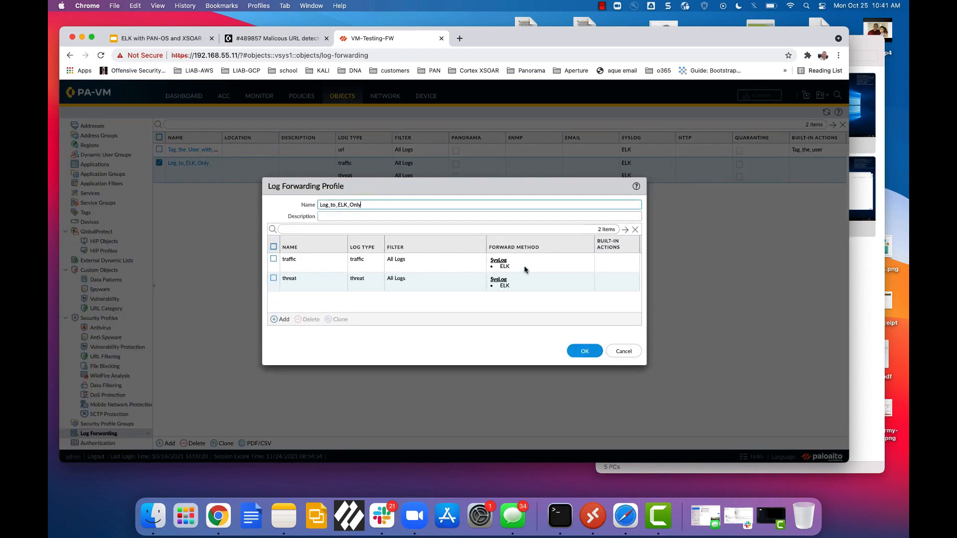
{"action": "left_click", "coordinate": [288, 259]}
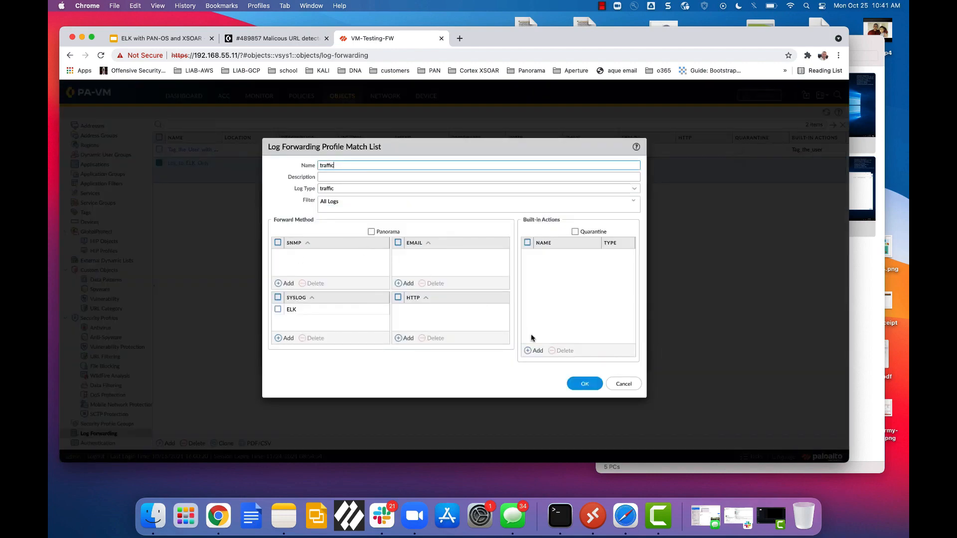
{"action": "left_click", "coordinate": [623, 385]}
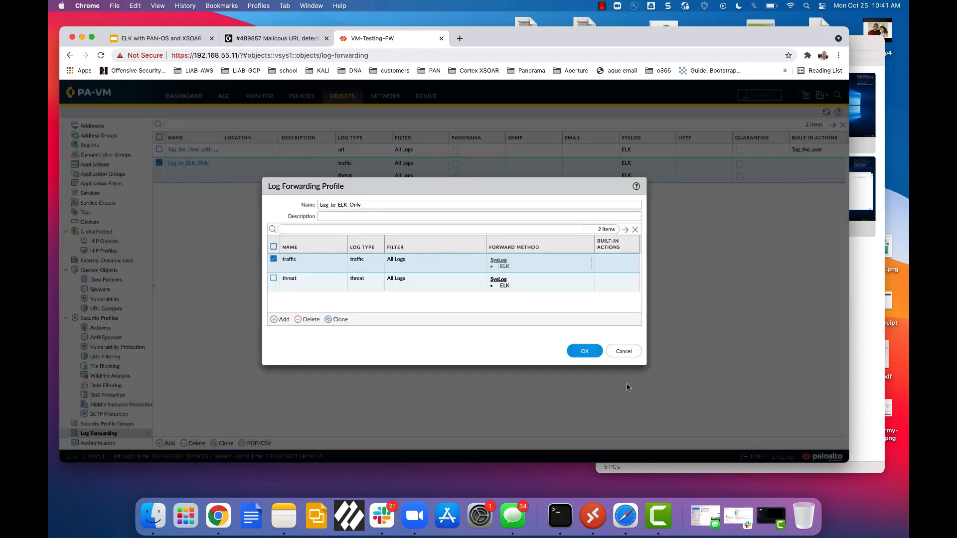
{"action": "left_click", "coordinate": [624, 352]}
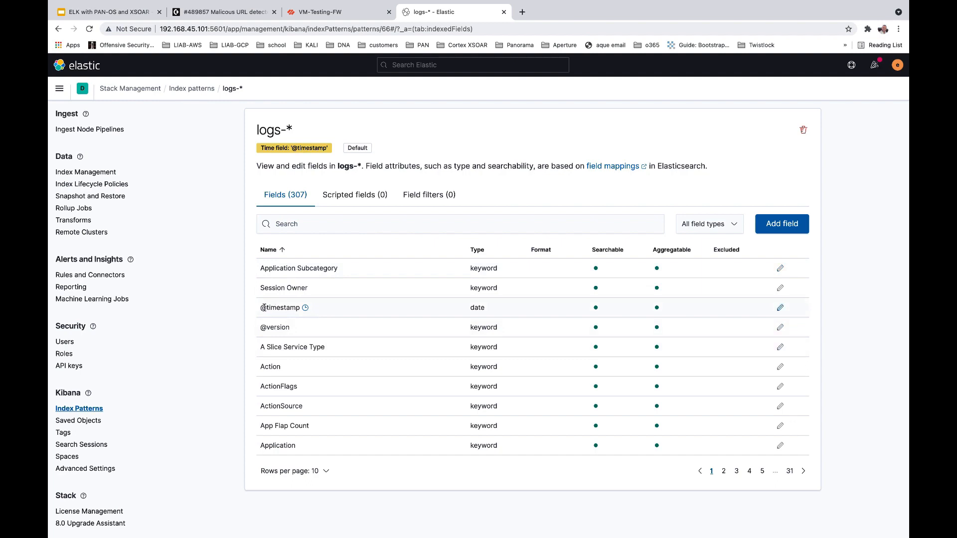
Step: Go from the logs-* index pattern to the Observability log stream in Elastic and set its time range to This year
{"action": "left_click_drag", "start_coordinate": [260, 307], "coordinate": [312, 350]}
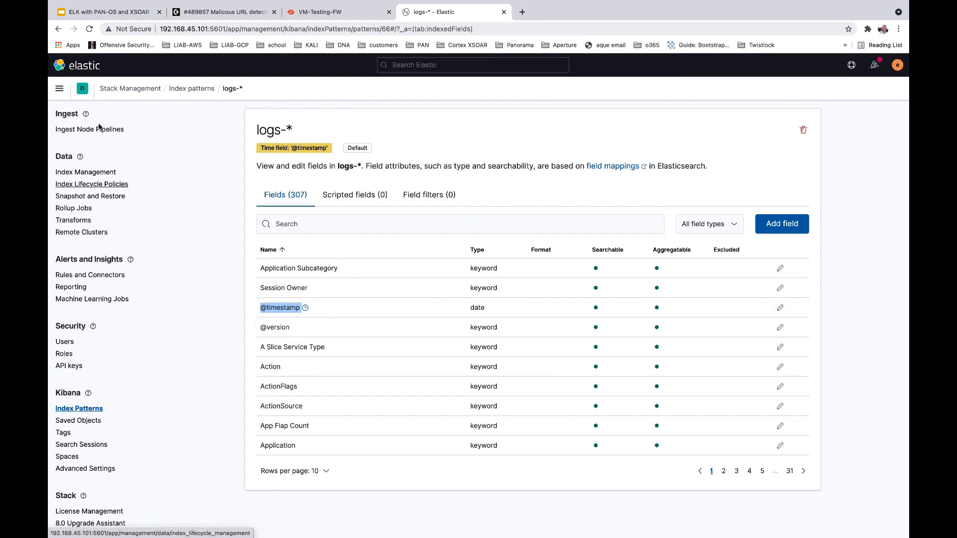
{"action": "left_click", "coordinate": [59, 89]}
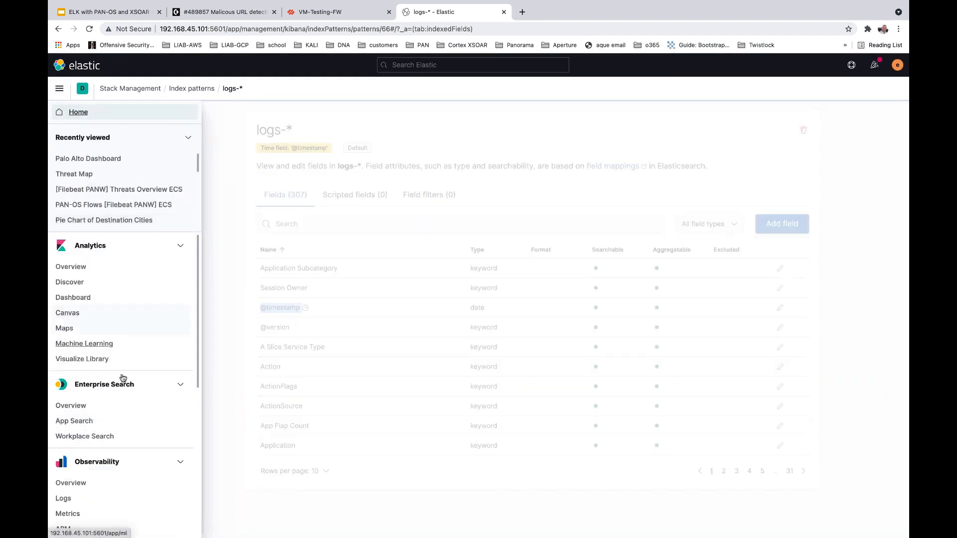
{"action": "scroll", "coordinate": [114, 399], "scroll_direction": "down", "scroll_amount": 3}
{"action": "left_click", "coordinate": [64, 413]}
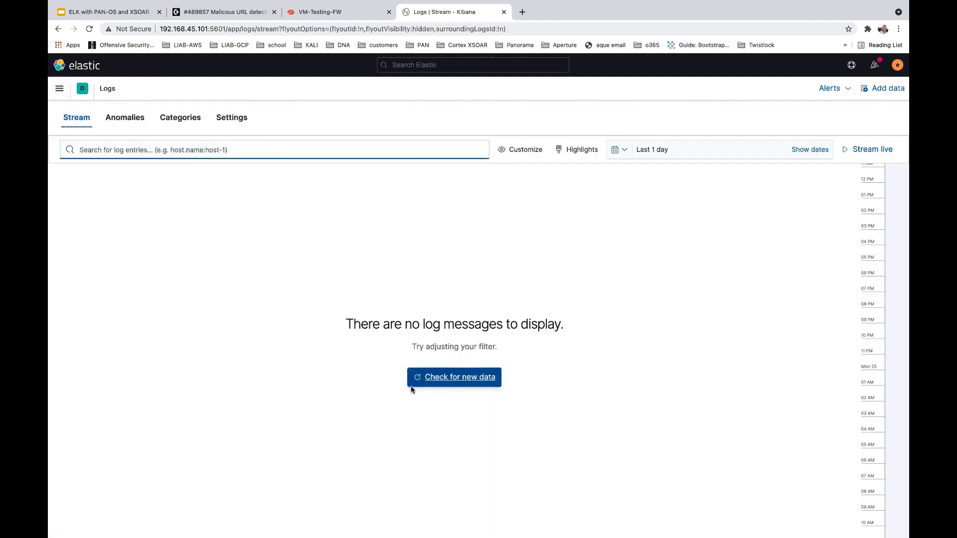
{"action": "left_click", "coordinate": [669, 151]}
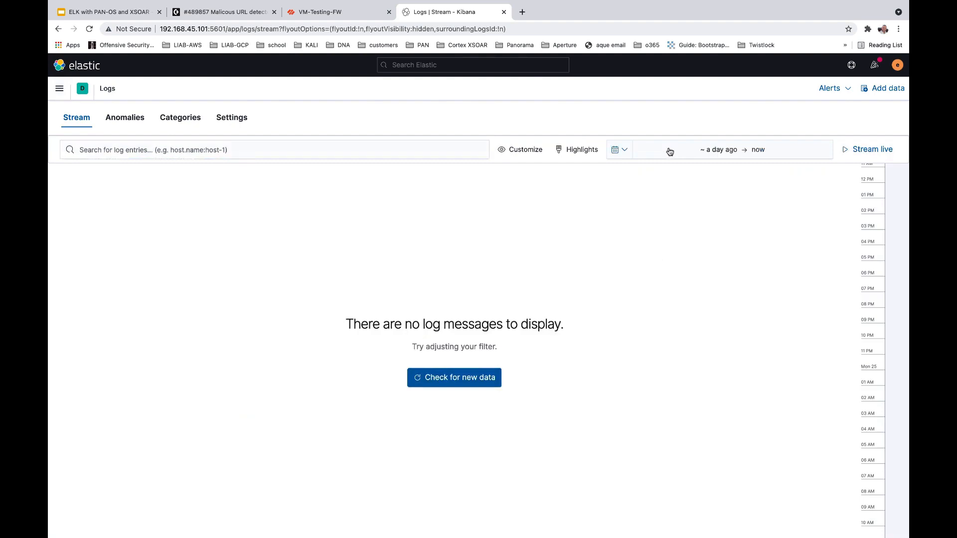
{"action": "left_click", "coordinate": [618, 150]}
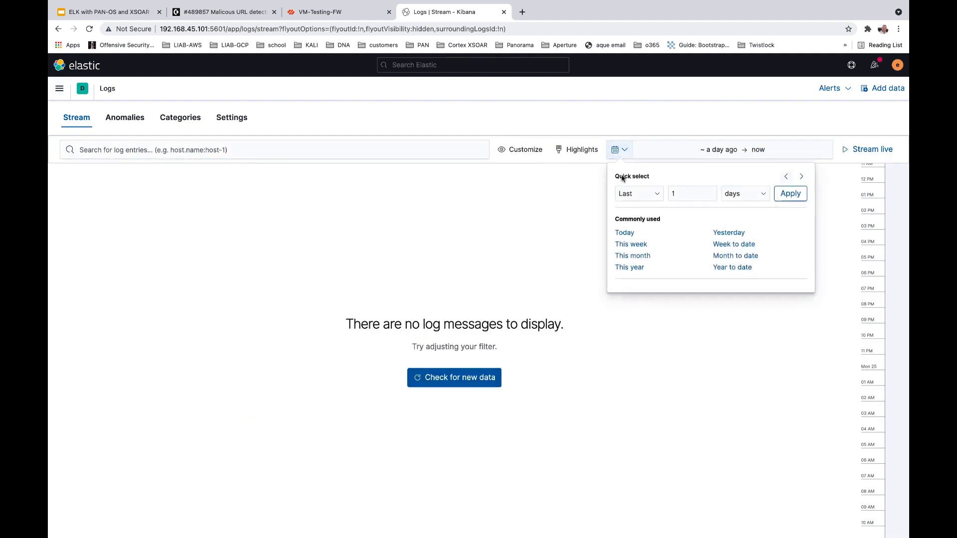
{"action": "left_click", "coordinate": [637, 267]}
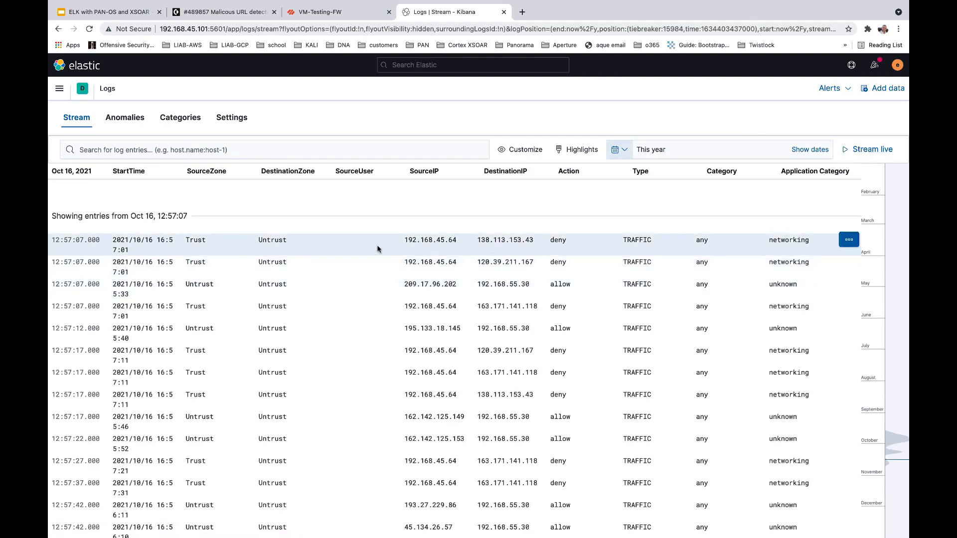
Step: Add DestinationIPGeo.country_name as a log column in the Logs settings and apply the change
{"action": "left_click", "coordinate": [243, 128]}
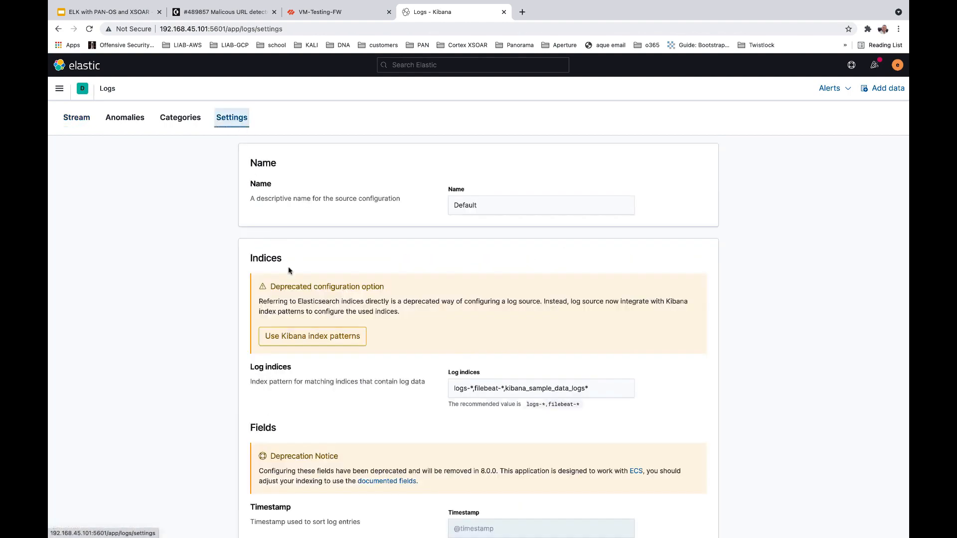
{"action": "scroll", "coordinate": [244, 315], "scroll_direction": "down", "scroll_amount": 3}
{"action": "scroll", "coordinate": [240, 316], "scroll_direction": "down", "scroll_amount": 7}
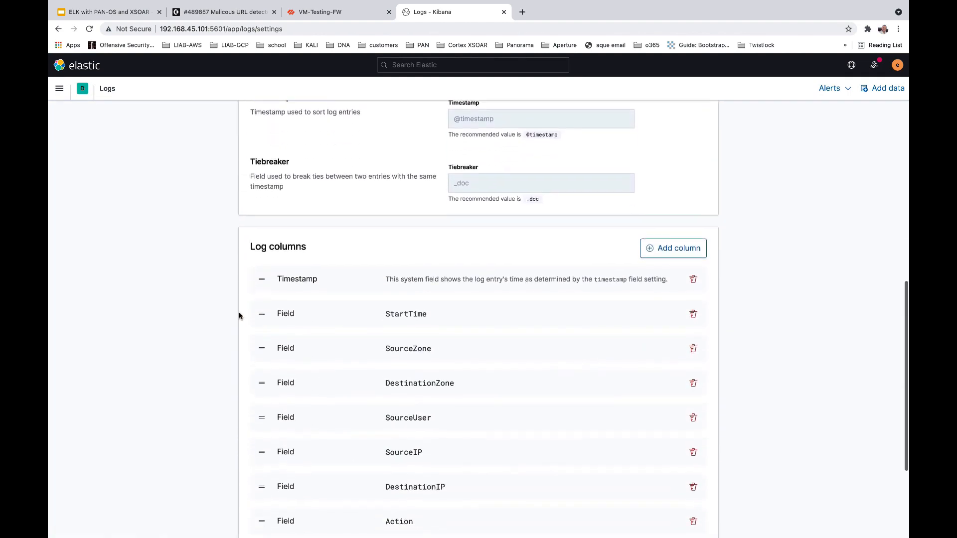
{"action": "scroll", "coordinate": [239, 316], "scroll_direction": "down", "scroll_amount": 3}
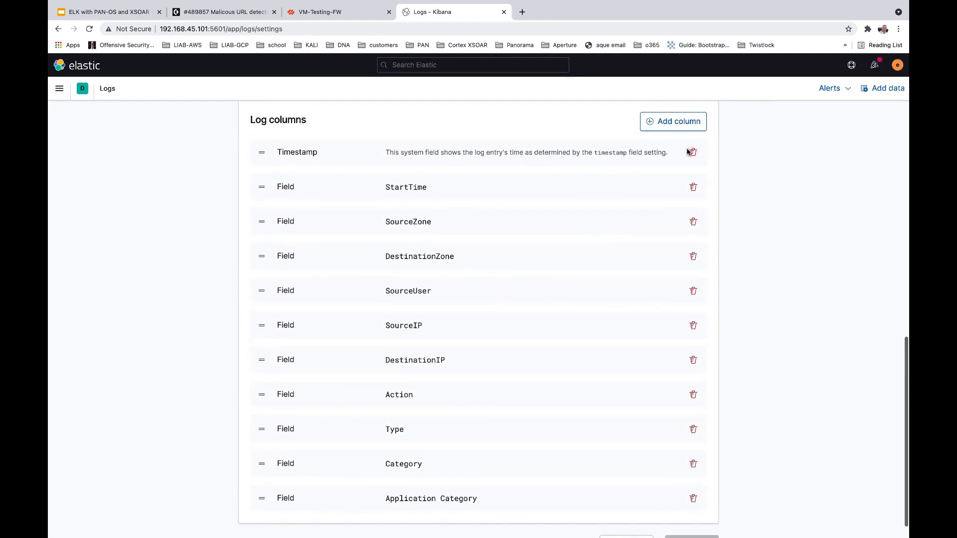
{"action": "left_click", "coordinate": [679, 122]}
{"action": "scroll", "coordinate": [597, 311], "scroll_direction": "down", "scroll_amount": 3}
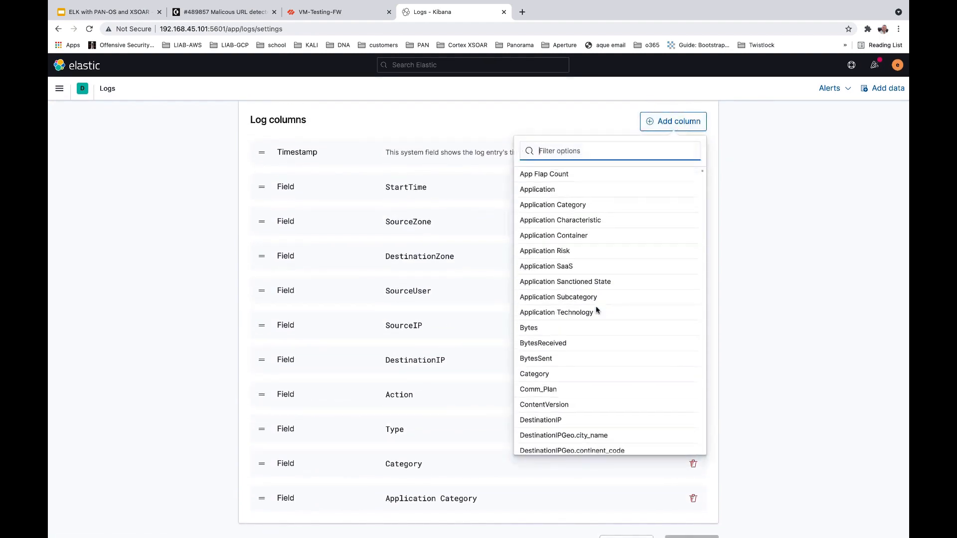
{"action": "scroll", "coordinate": [596, 311], "scroll_direction": "down", "scroll_amount": 2}
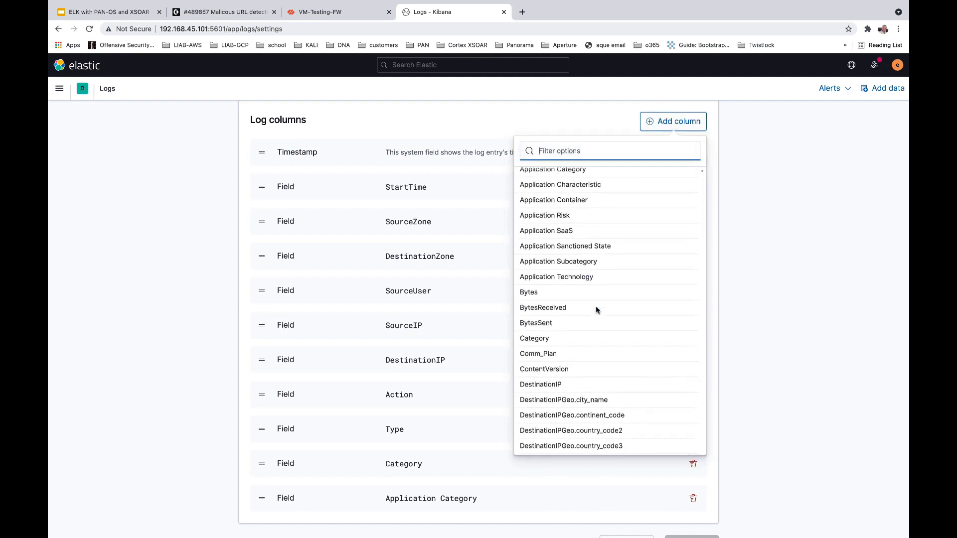
{"action": "scroll", "coordinate": [597, 311], "scroll_direction": "down", "scroll_amount": 5}
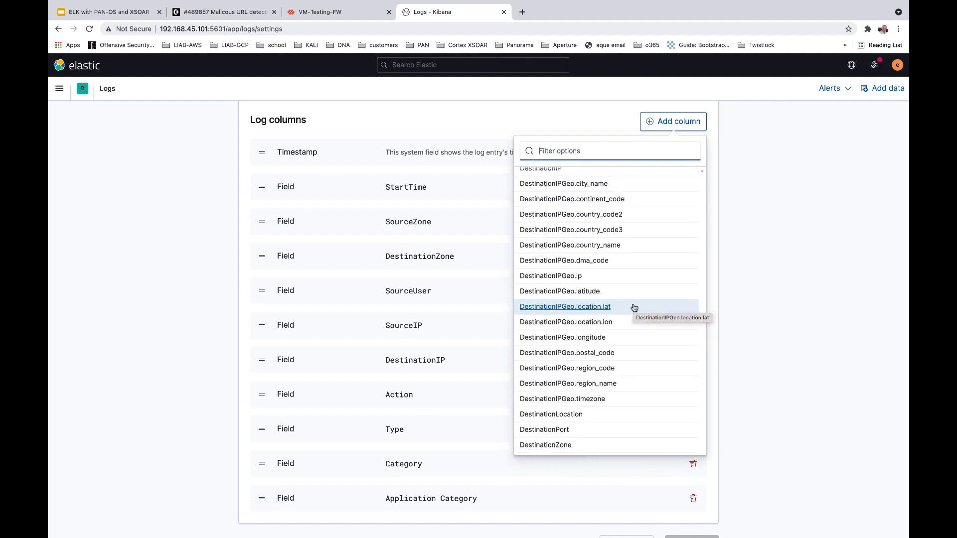
{"action": "scroll", "coordinate": [634, 308], "scroll_direction": "up", "scroll_amount": 1}
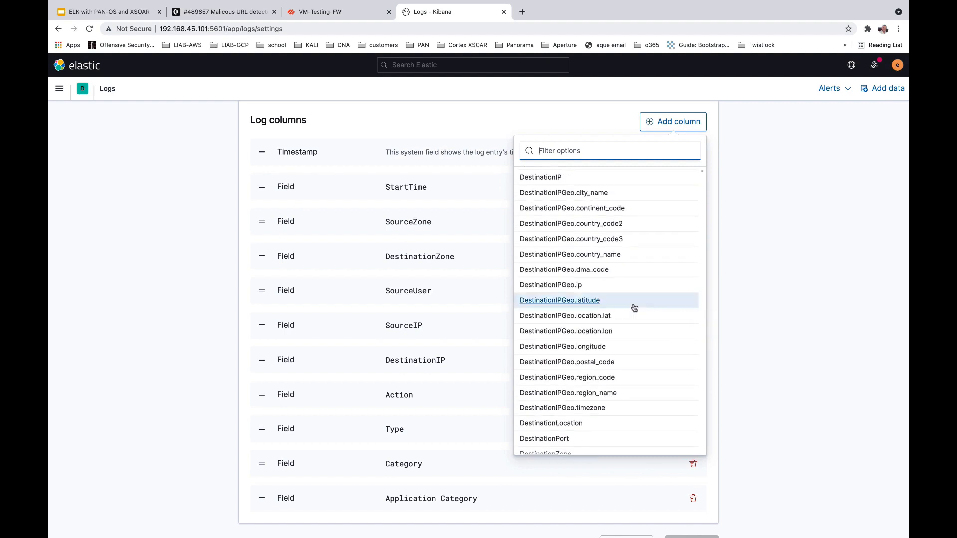
{"action": "left_click", "coordinate": [632, 268]}
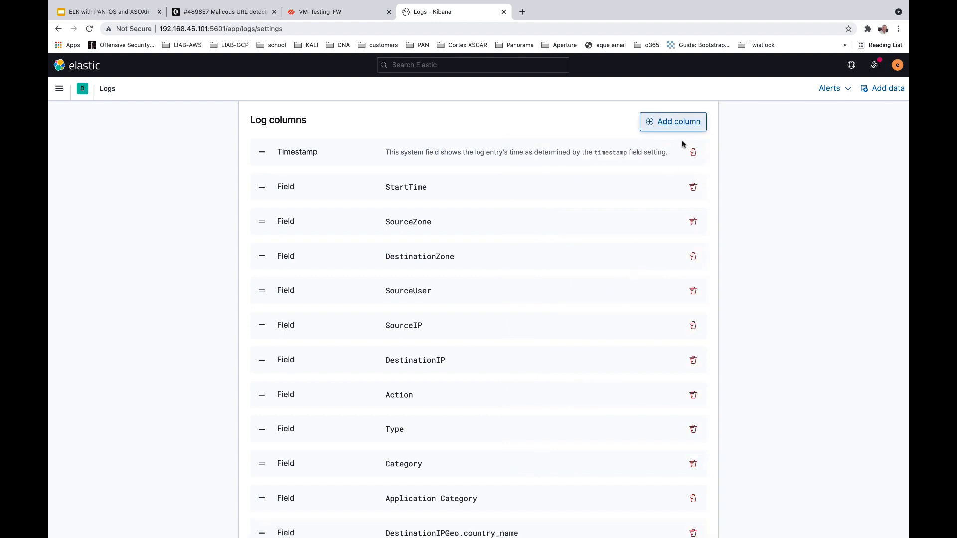
{"action": "scroll", "coordinate": [630, 280], "scroll_direction": "down", "scroll_amount": 2}
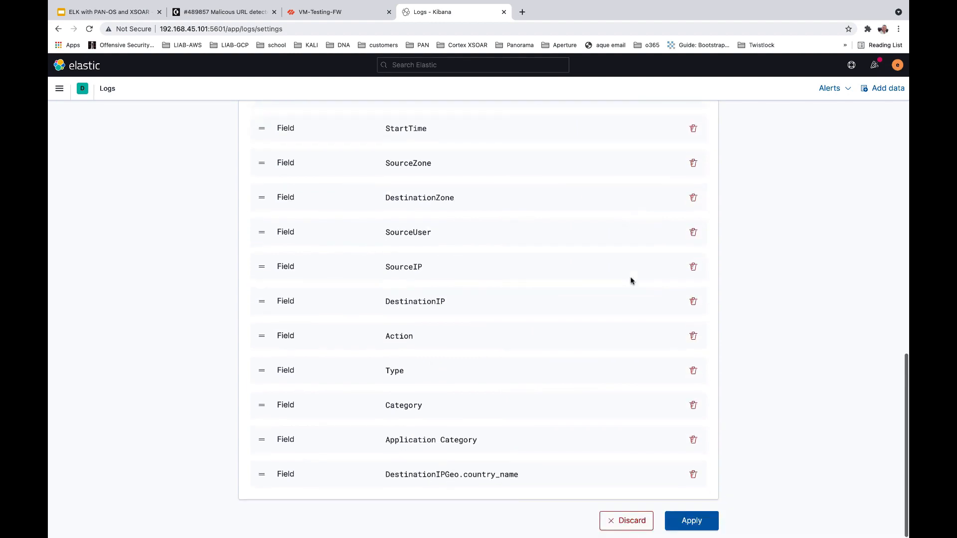
{"action": "left_click", "coordinate": [691, 520]}
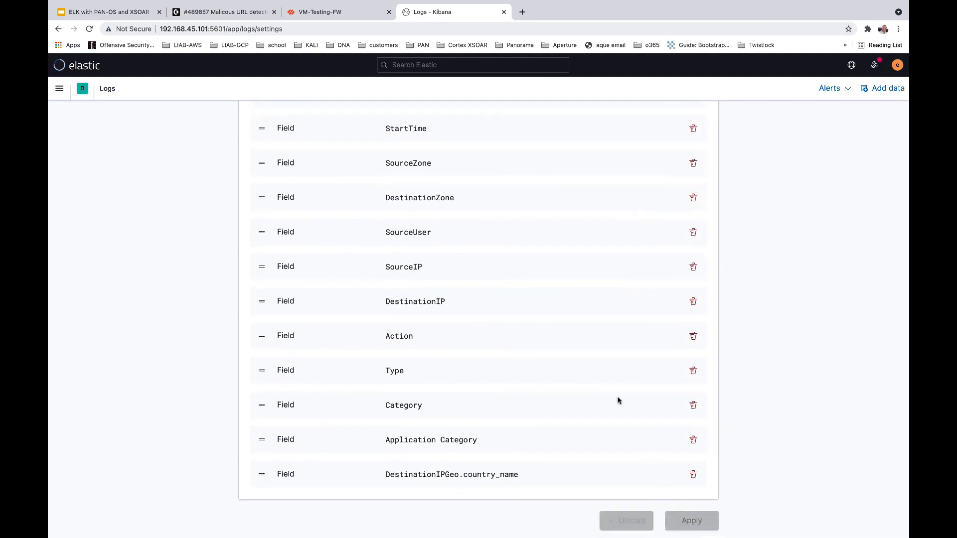
Step: Return to the log stream and look through the entries with the added destination country column
{"action": "scroll", "coordinate": [618, 400], "scroll_direction": "up", "scroll_amount": 20}
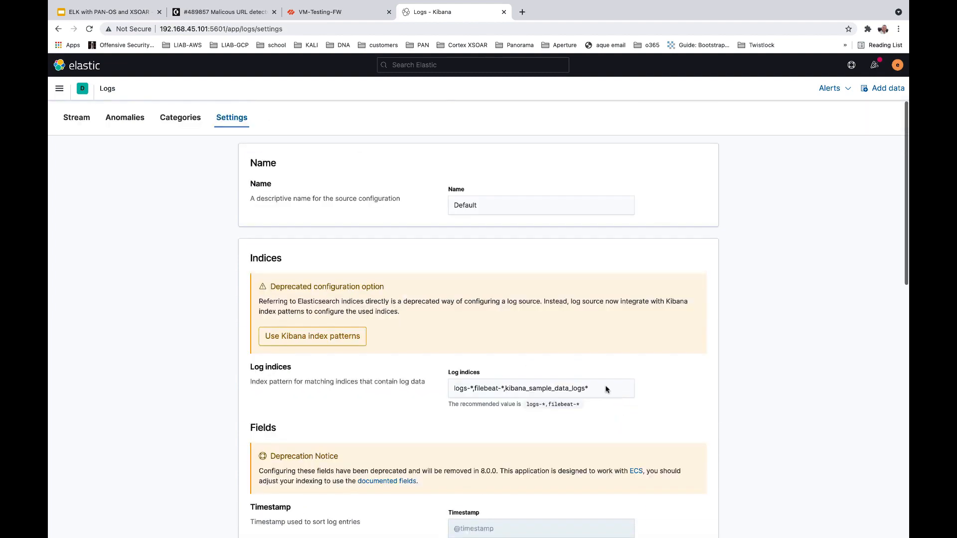
{"action": "left_click", "coordinate": [77, 117]}
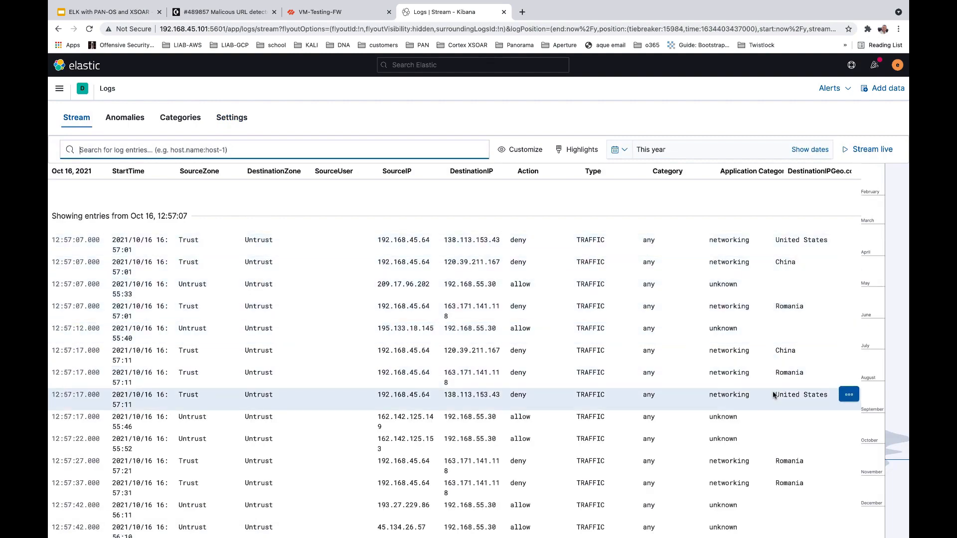
{"action": "scroll", "coordinate": [773, 395], "scroll_direction": "down", "scroll_amount": 5}
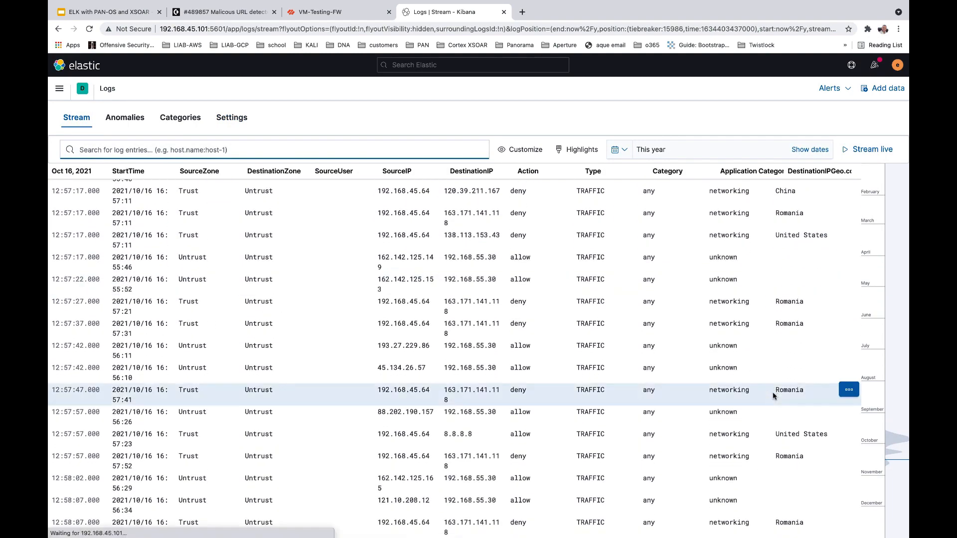
Step: Start and stop live streaming of the logs, and set the stream's time range to This month
{"action": "left_click", "coordinate": [868, 150]}
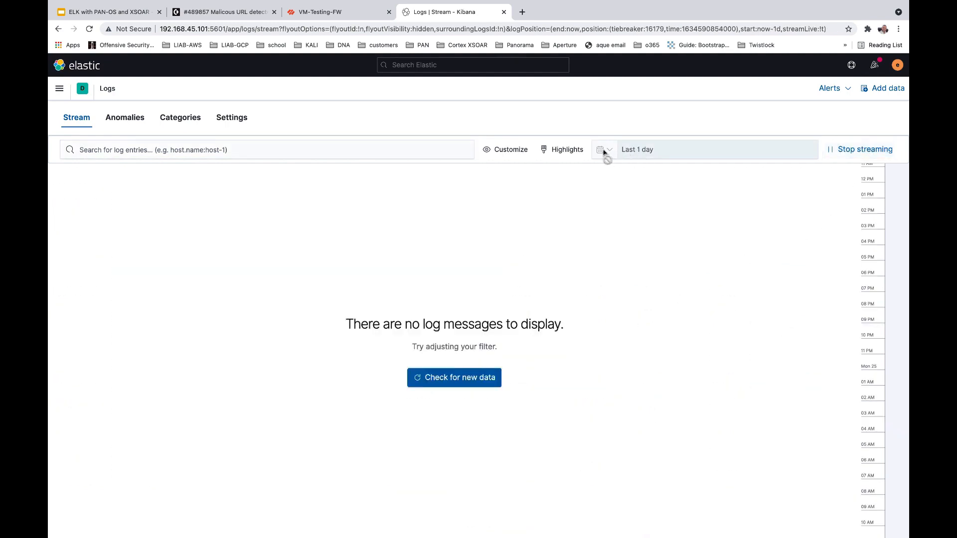
{"action": "left_click", "coordinate": [855, 149]}
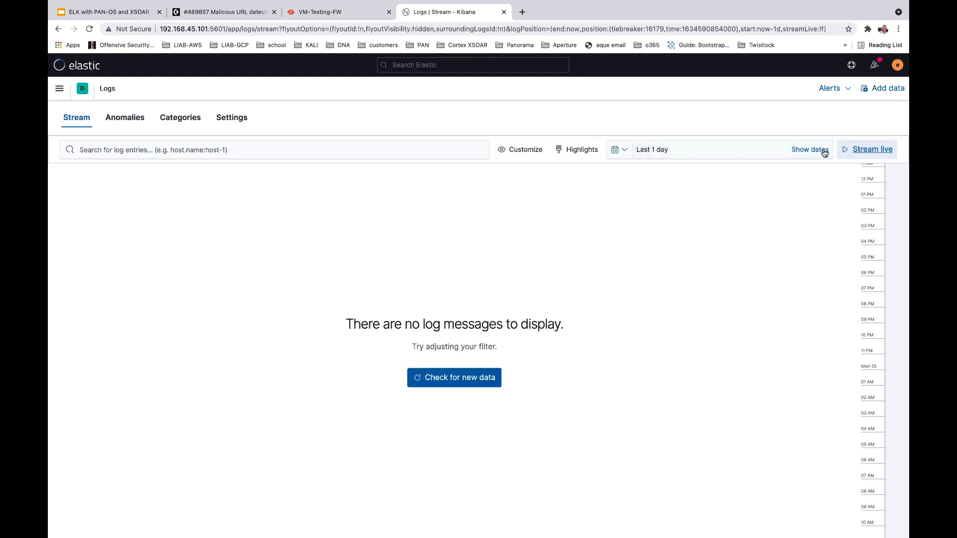
{"action": "left_click", "coordinate": [626, 155]}
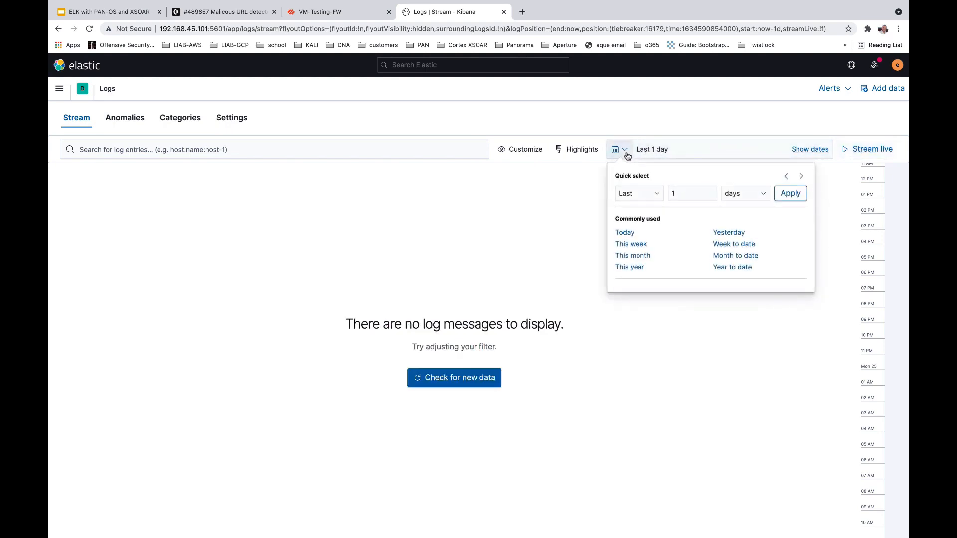
{"action": "left_click", "coordinate": [628, 256]}
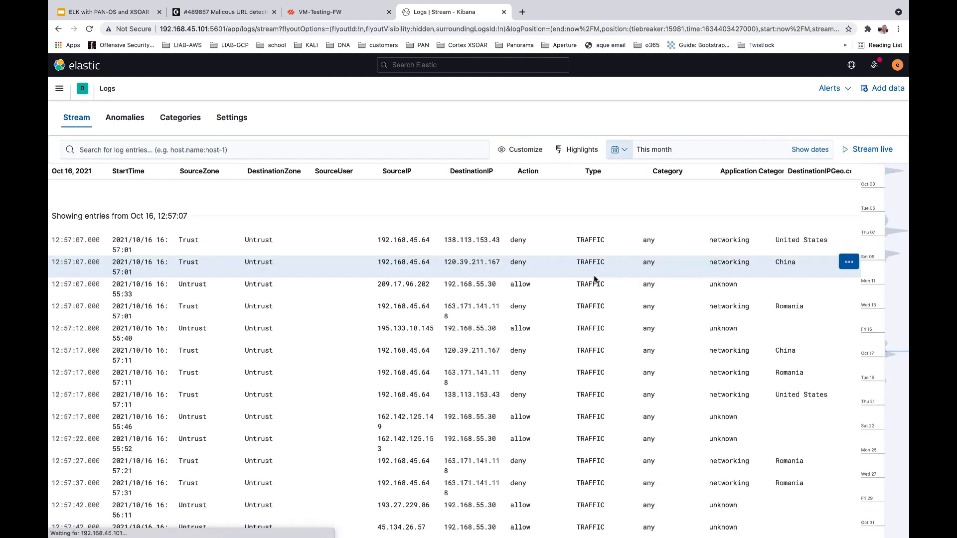
Step: Open the details of the denied log entry with destination 120.39.211.167 and examine its parsed fields, from application and geolocation to rule information
{"action": "left_click", "coordinate": [848, 267]}
{"action": "left_click", "coordinate": [847, 287]}
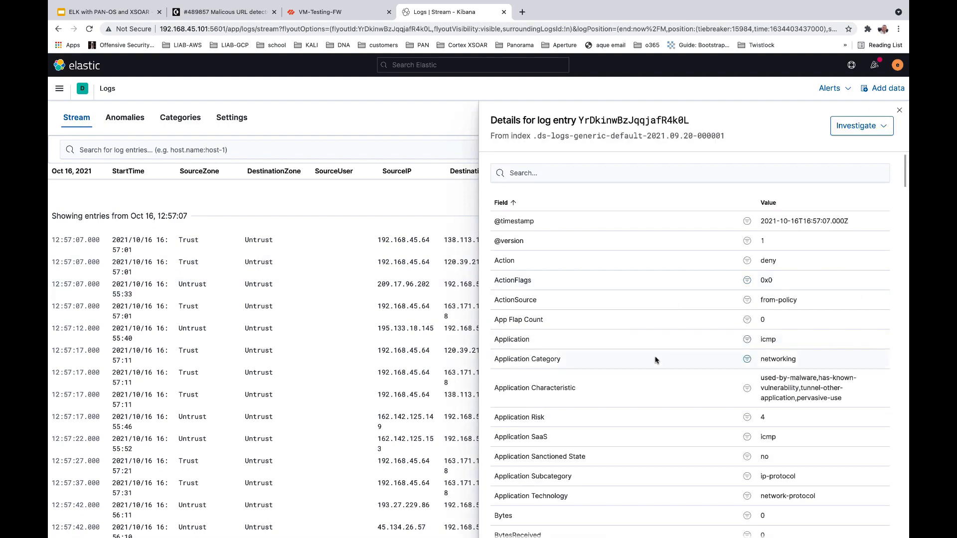
{"action": "scroll", "coordinate": [655, 360], "scroll_direction": "down", "scroll_amount": 4}
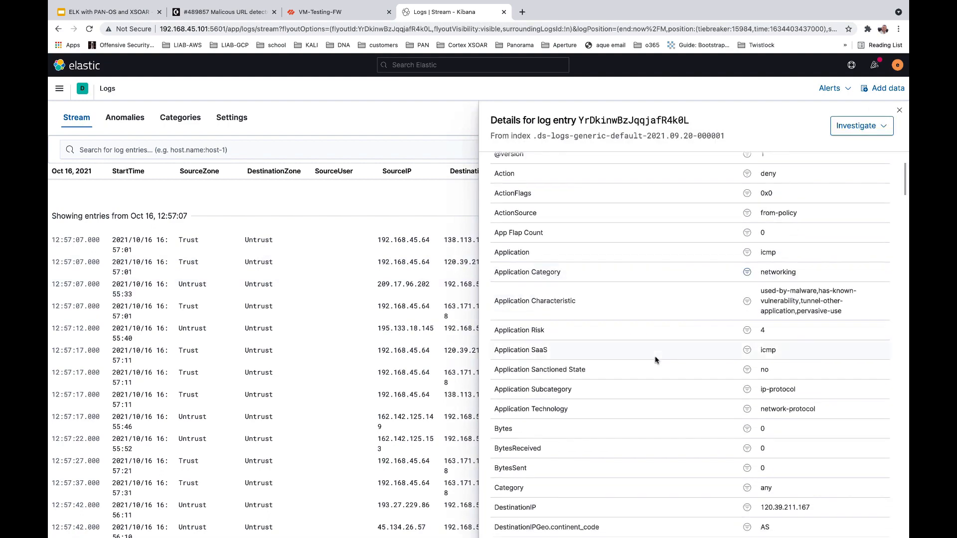
{"action": "scroll", "coordinate": [655, 360], "scroll_direction": "down", "scroll_amount": 4}
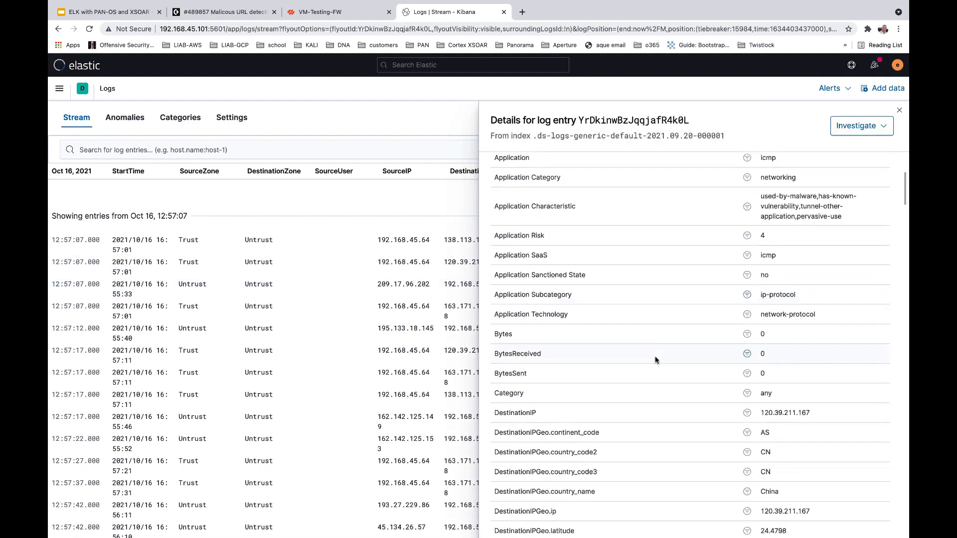
{"action": "scroll", "coordinate": [655, 360], "scroll_direction": "down", "scroll_amount": 6}
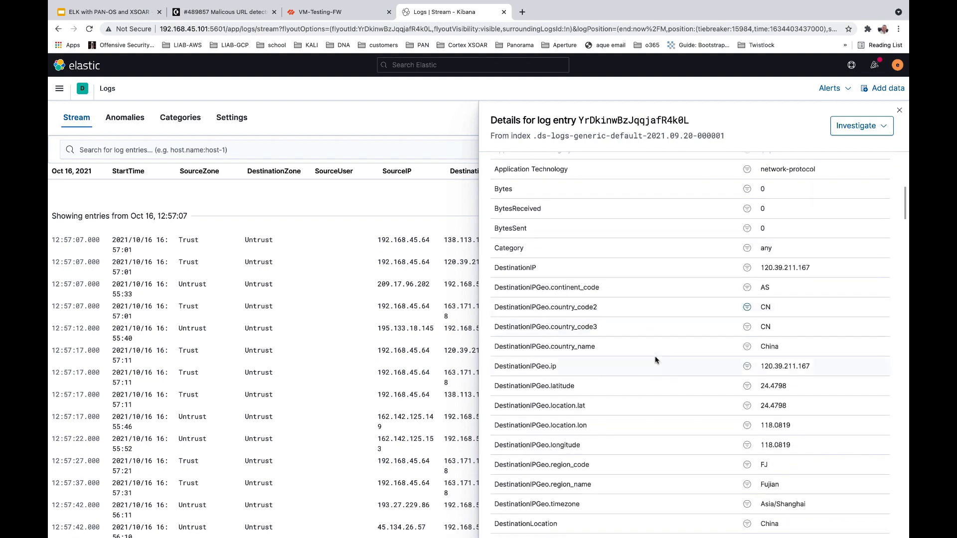
{"action": "scroll", "coordinate": [656, 359], "scroll_direction": "down", "scroll_amount": 6}
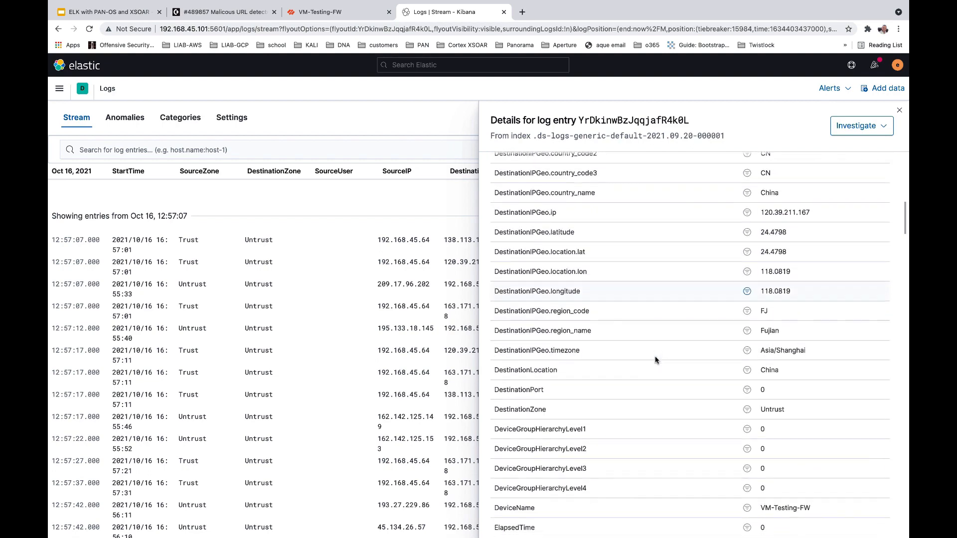
{"action": "scroll", "coordinate": [655, 359], "scroll_direction": "down", "scroll_amount": 10}
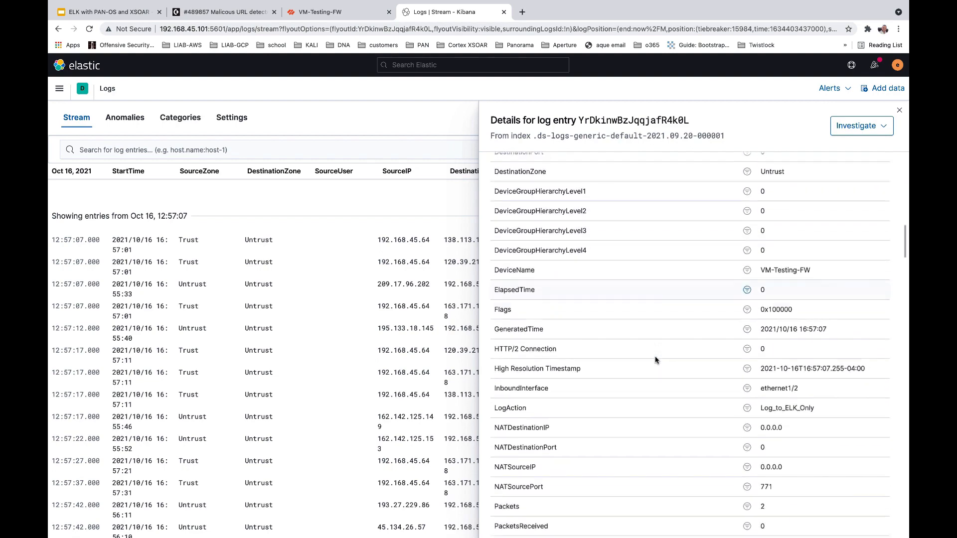
{"action": "scroll", "coordinate": [655, 359], "scroll_direction": "down", "scroll_amount": 10}
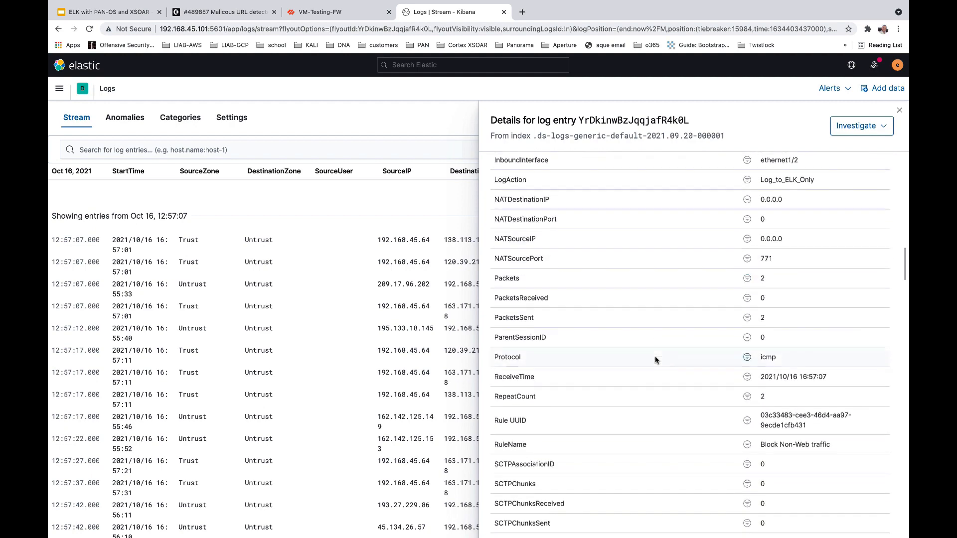
Step: Look through the entry's remaining fields, filter the log stream by _temp_.external_zones "untrust", and close the entry details
{"action": "scroll", "coordinate": [655, 360], "scroll_direction": "down", "scroll_amount": 8}
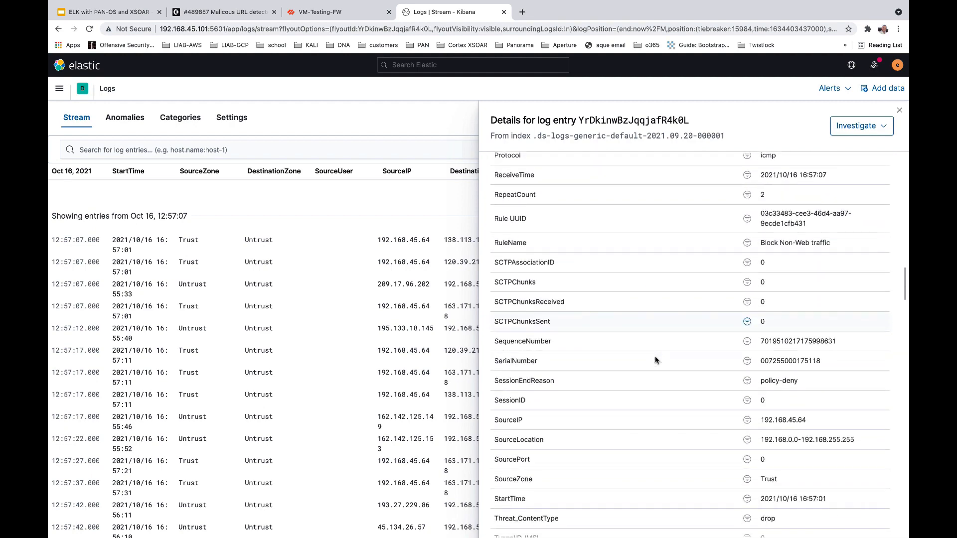
{"action": "scroll", "coordinate": [656, 359], "scroll_direction": "down", "scroll_amount": 6}
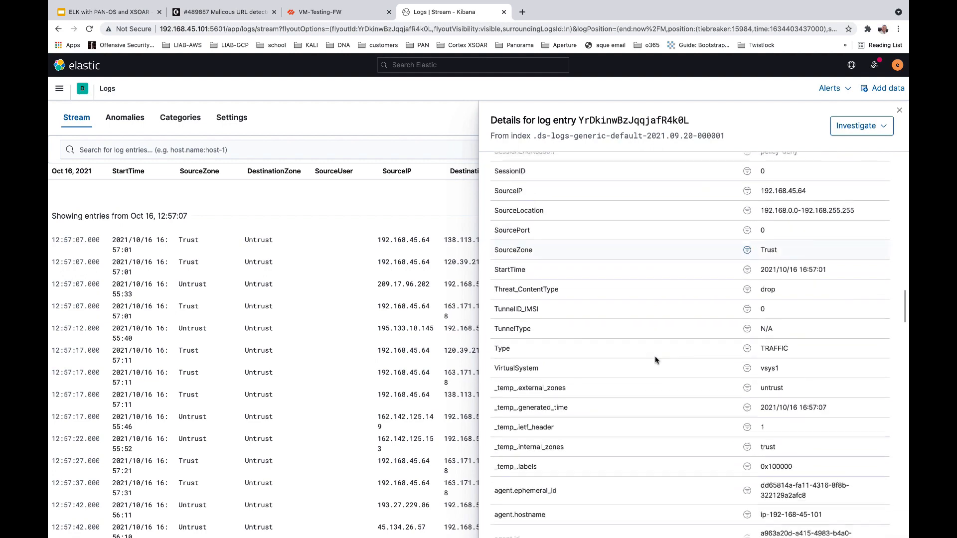
{"action": "scroll", "coordinate": [655, 360], "scroll_direction": "down", "scroll_amount": 3}
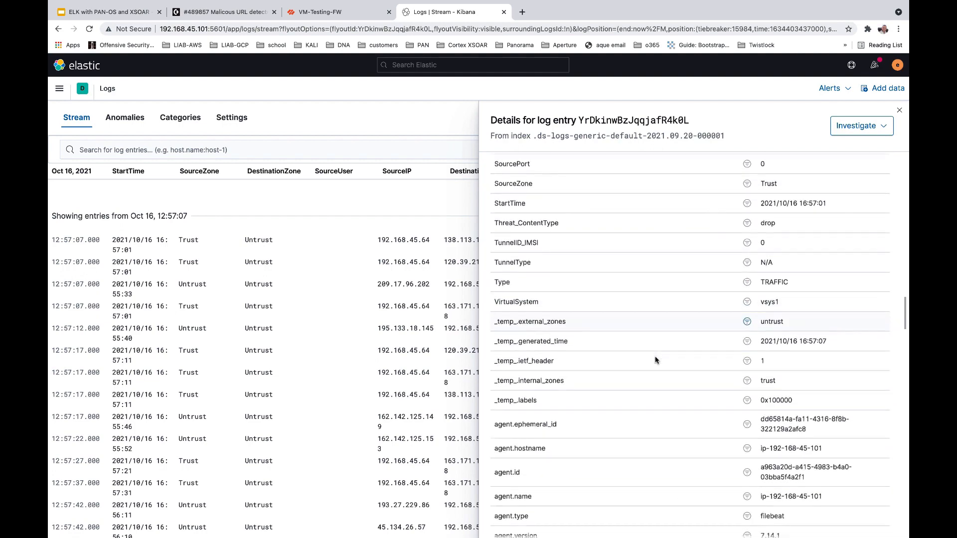
{"action": "scroll", "coordinate": [655, 360], "scroll_direction": "down", "scroll_amount": 2}
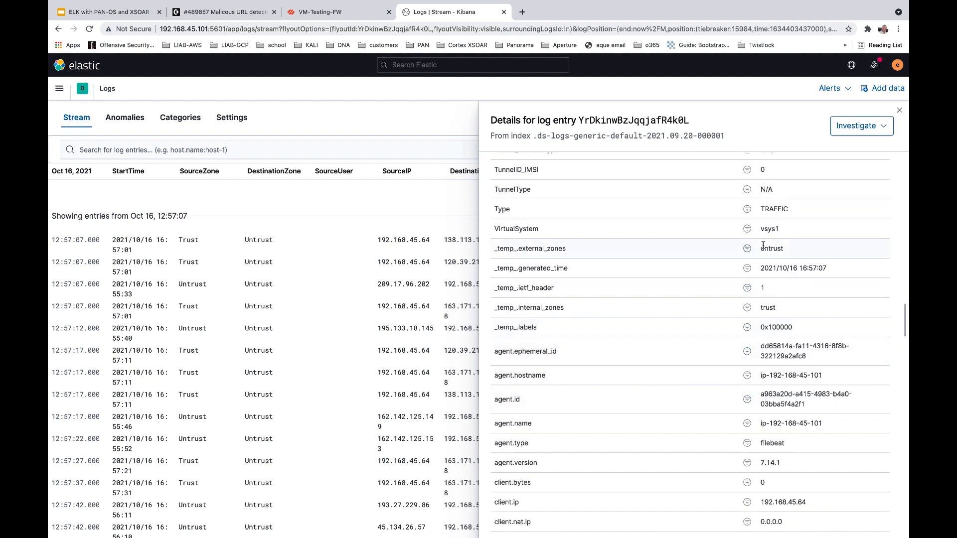
{"action": "left_click", "coordinate": [747, 248]}
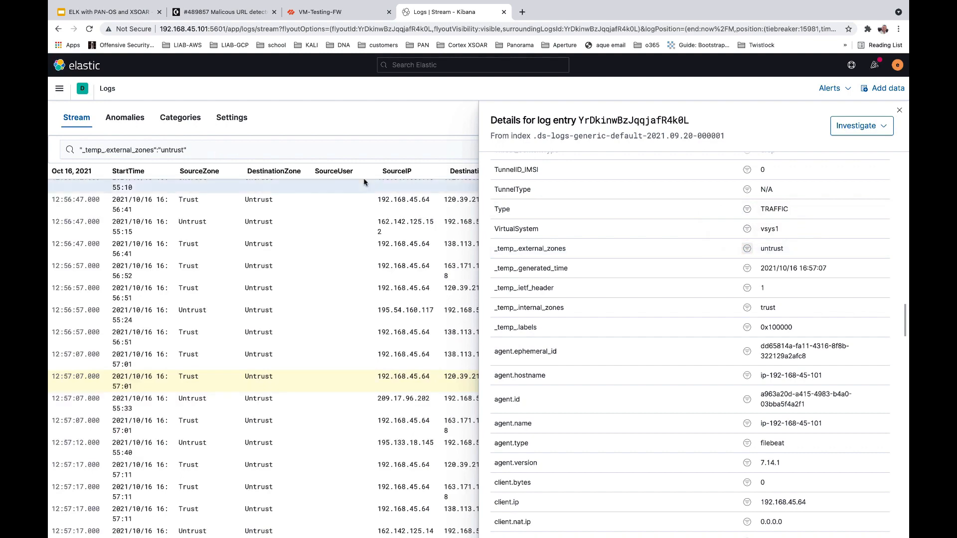
{"action": "left_click", "coordinate": [899, 112]}
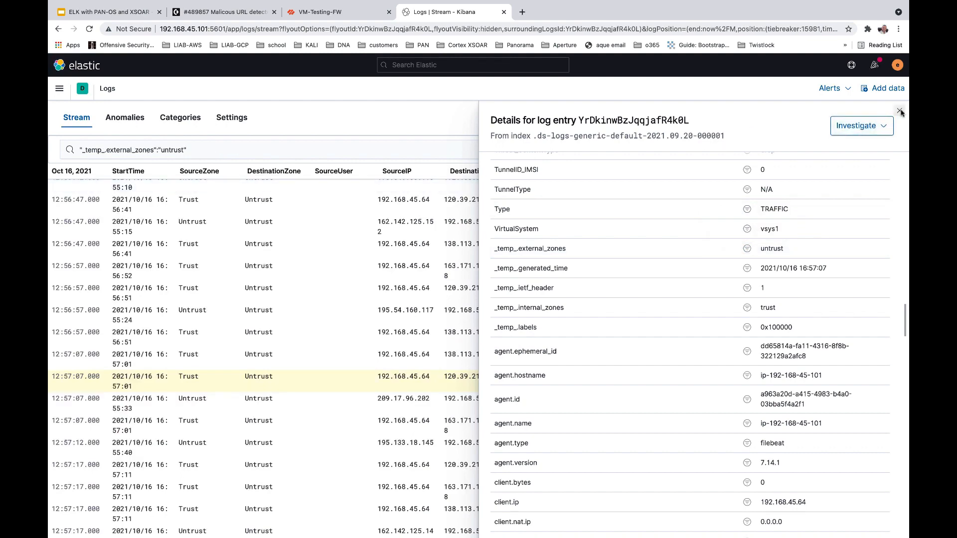
Step: Go to alert management and open the Threat Alerts rule from the rules list
{"action": "left_click", "coordinate": [833, 90]}
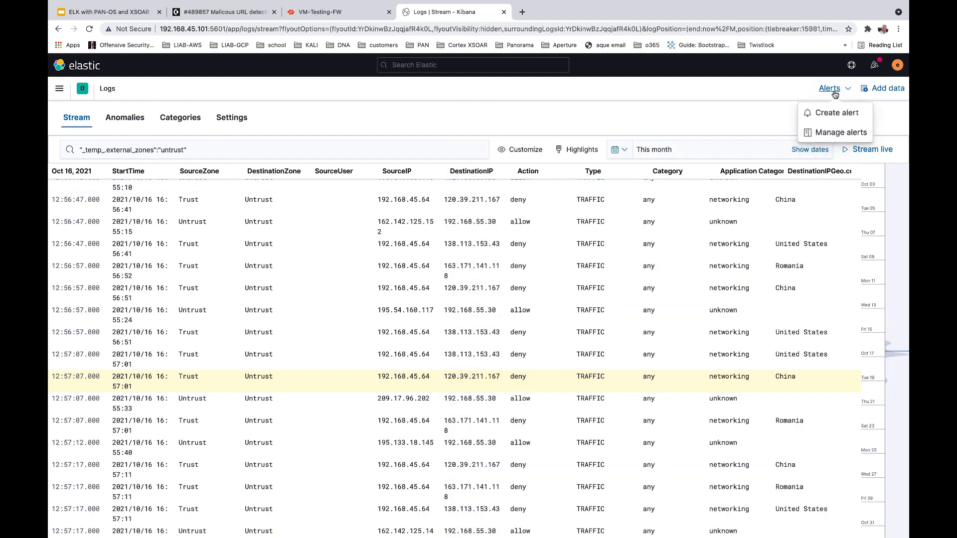
{"action": "left_click", "coordinate": [825, 134]}
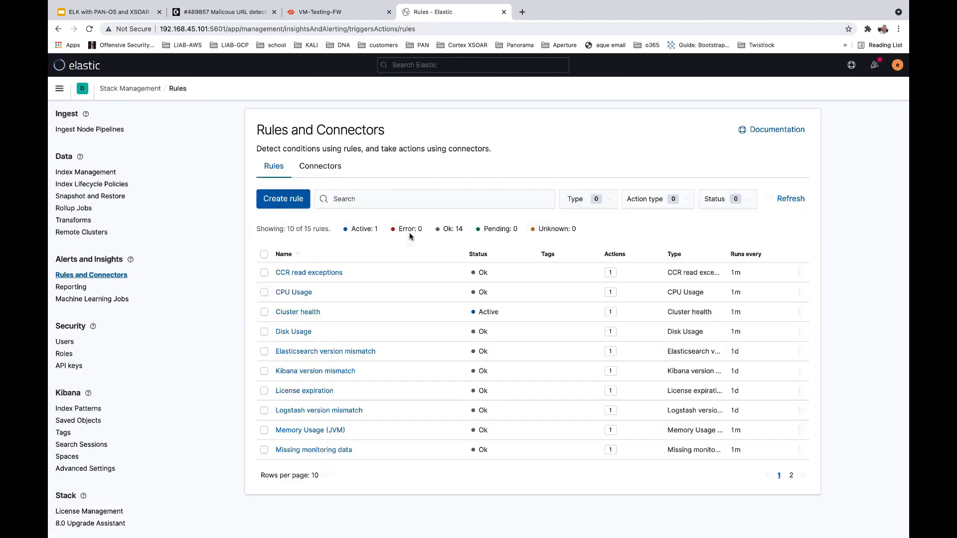
{"action": "left_click", "coordinate": [792, 476]}
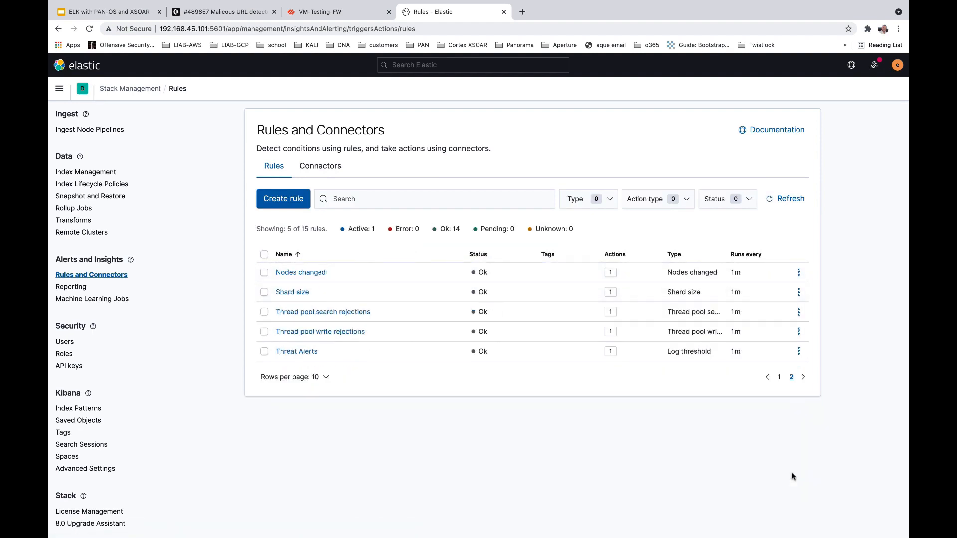
{"action": "left_click", "coordinate": [297, 349]}
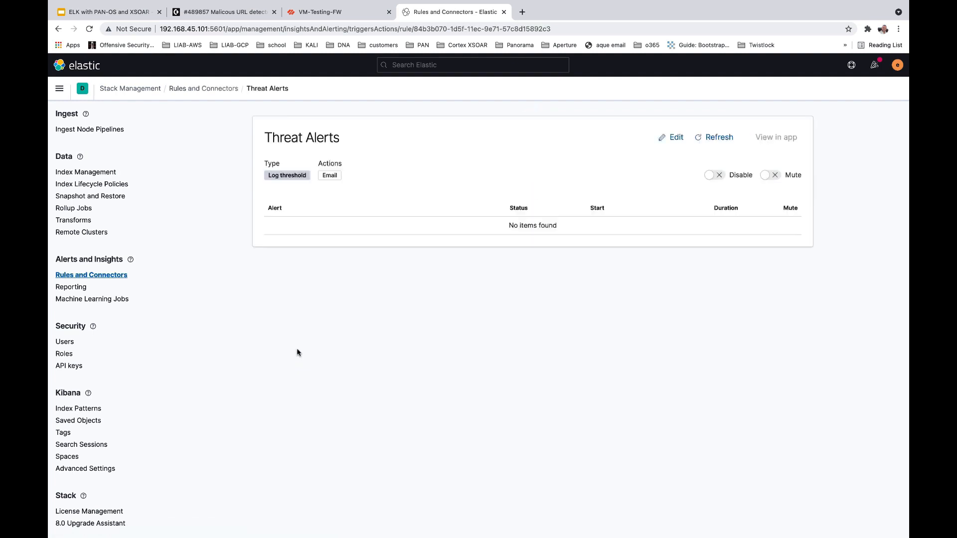
Step: Open the Threat Alerts rule for editing, review its log threshold conditions and connector actions, and close it without saving
{"action": "left_click", "coordinate": [673, 137]}
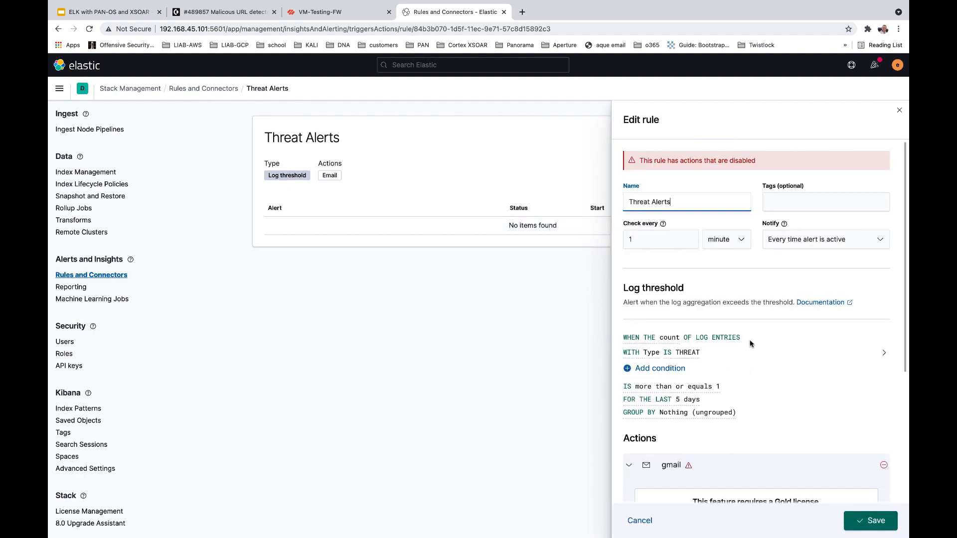
{"action": "scroll", "coordinate": [751, 343], "scroll_direction": "down", "scroll_amount": 3}
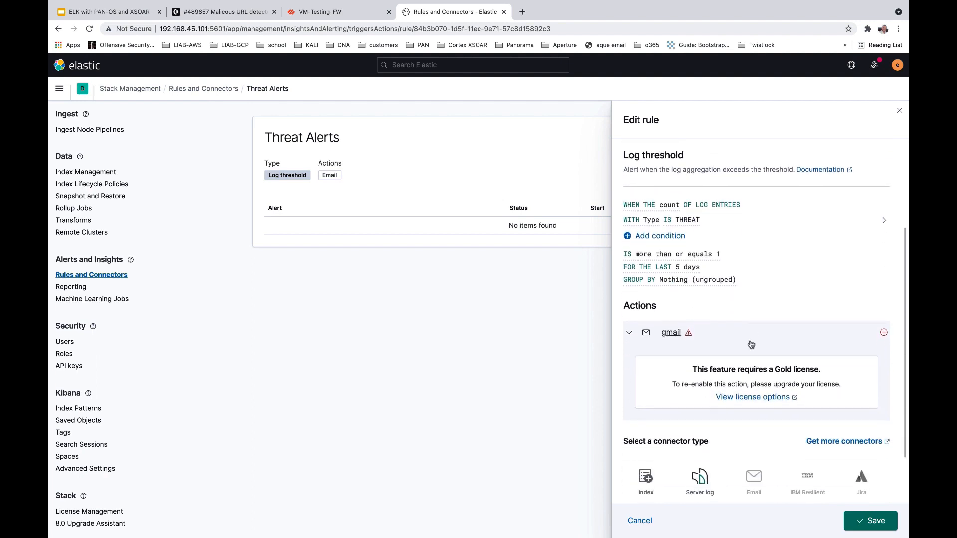
{"action": "scroll", "coordinate": [750, 344], "scroll_direction": "down", "scroll_amount": 2}
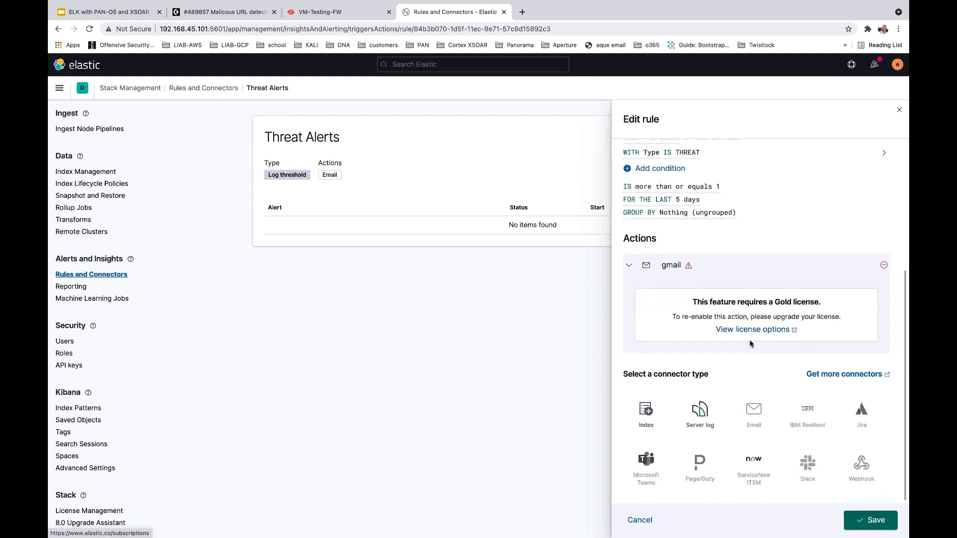
{"action": "scroll", "coordinate": [750, 344], "scroll_direction": "up", "scroll_amount": 5}
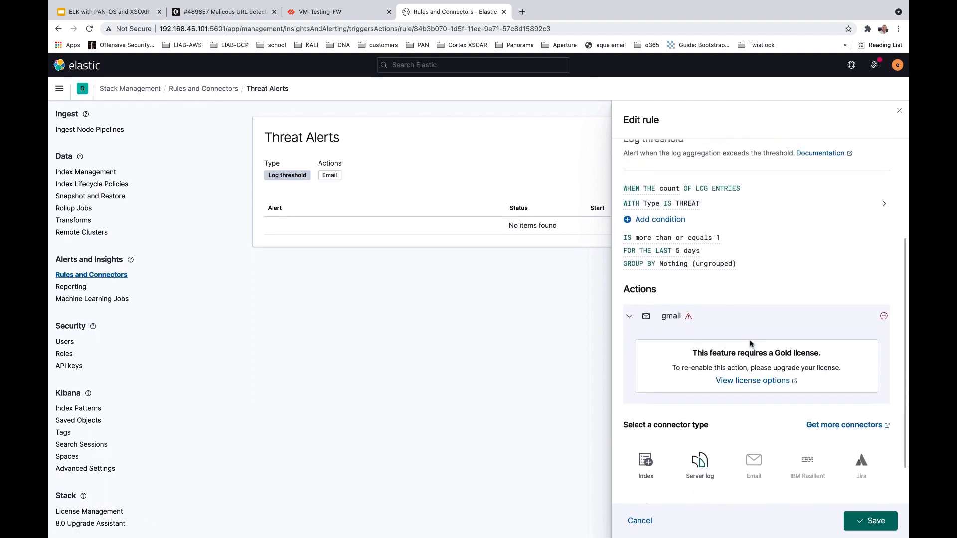
{"action": "left_click", "coordinate": [899, 110]}
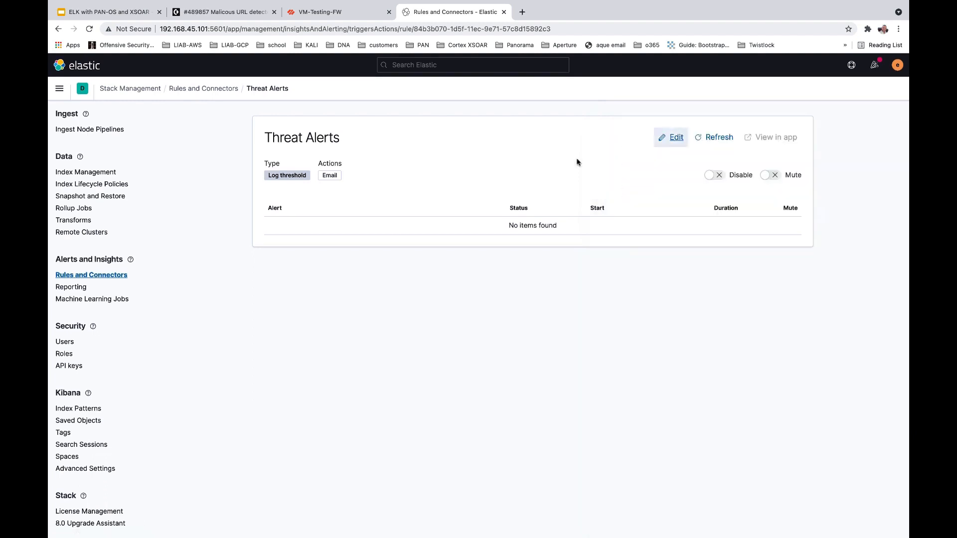
Step: Open the Palo Alto Dashboard and set its time range to Sep 1, 2021 @ 12:22:46.061 to now
{"action": "left_click", "coordinate": [59, 88]}
{"action": "left_click", "coordinate": [90, 155]}
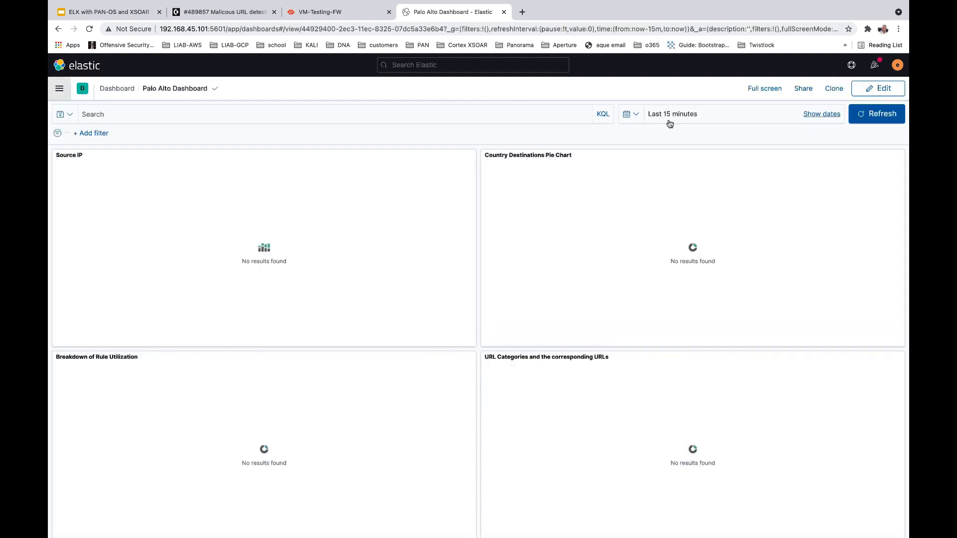
{"action": "left_click", "coordinate": [641, 115]}
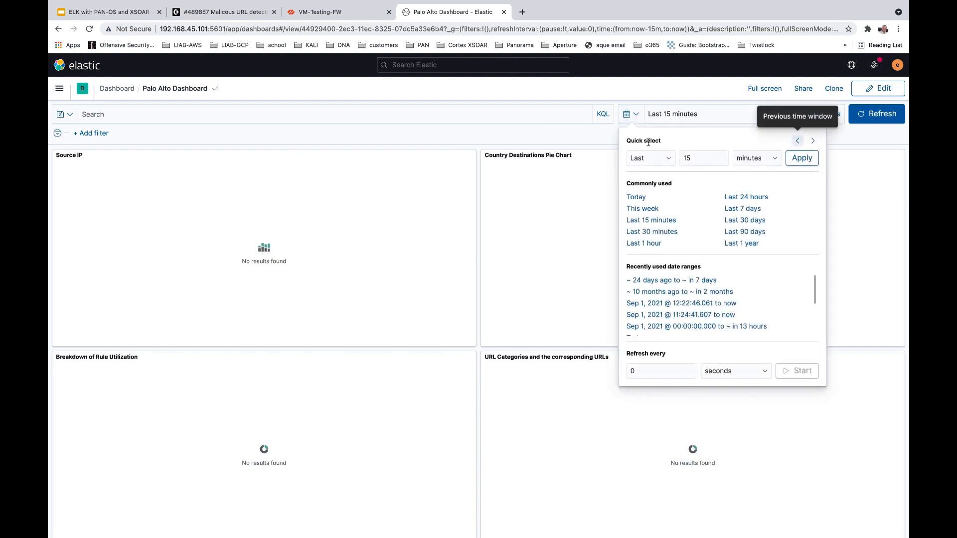
{"action": "left_click", "coordinate": [655, 303]}
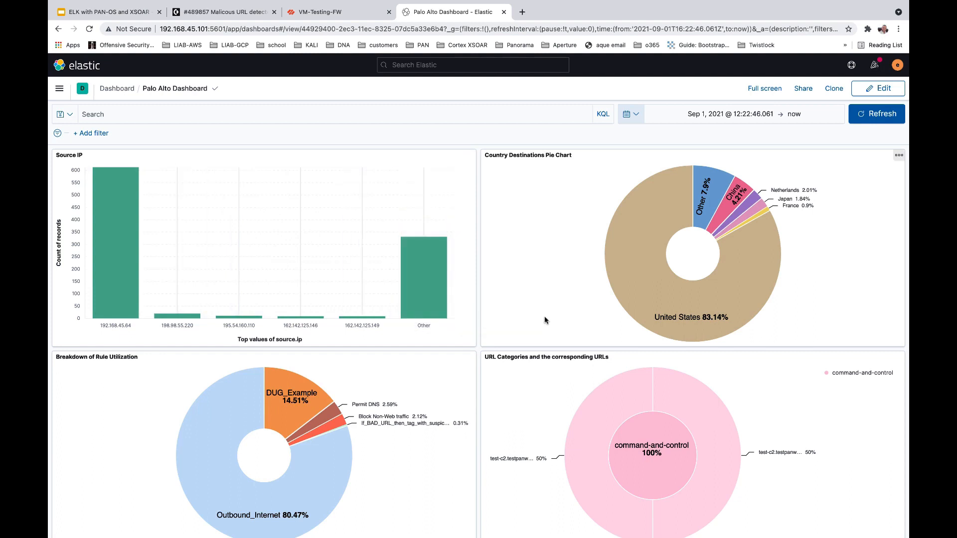
Step: Examine the dashboard's charts, from source IPs and rule utilization to top users, App-ID and daily threats
{"action": "scroll", "coordinate": [545, 321], "scroll_direction": "down", "scroll_amount": 2}
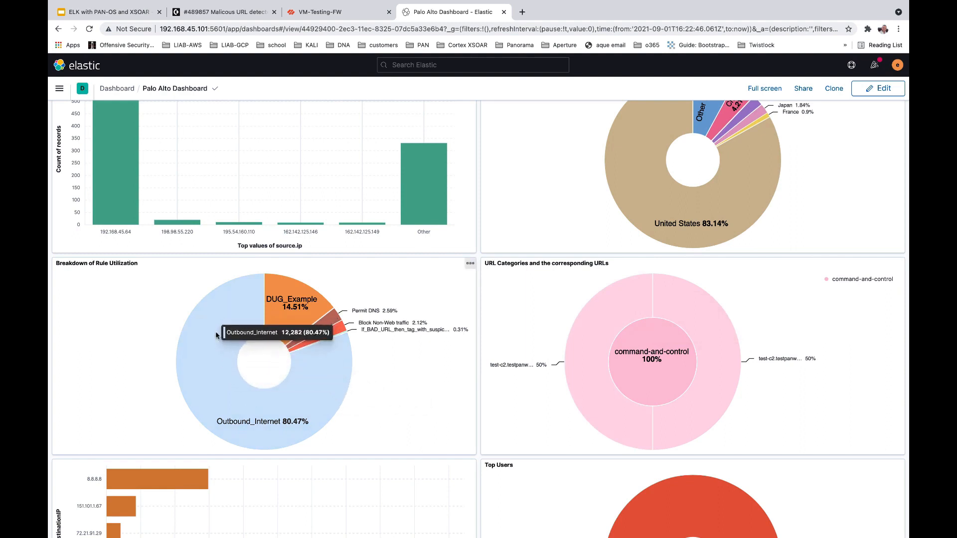
{"action": "scroll", "coordinate": [217, 334], "scroll_direction": "down", "scroll_amount": 2}
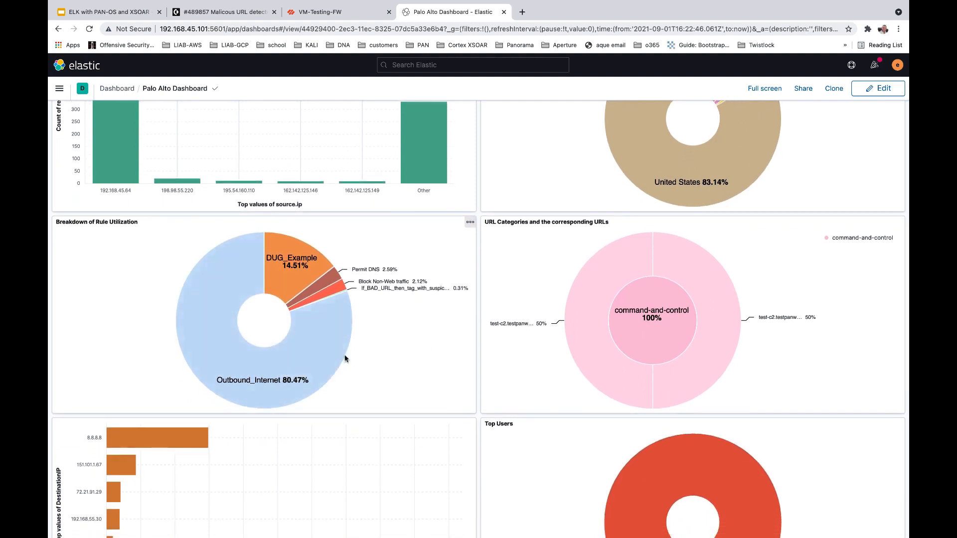
{"action": "scroll", "coordinate": [345, 359], "scroll_direction": "down", "scroll_amount": 5}
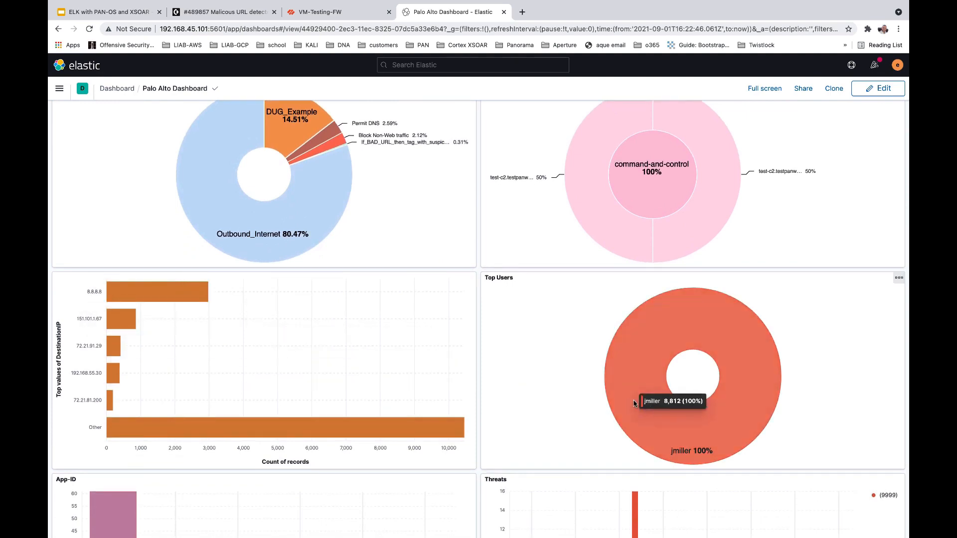
{"action": "scroll", "coordinate": [634, 403], "scroll_direction": "down", "scroll_amount": 4}
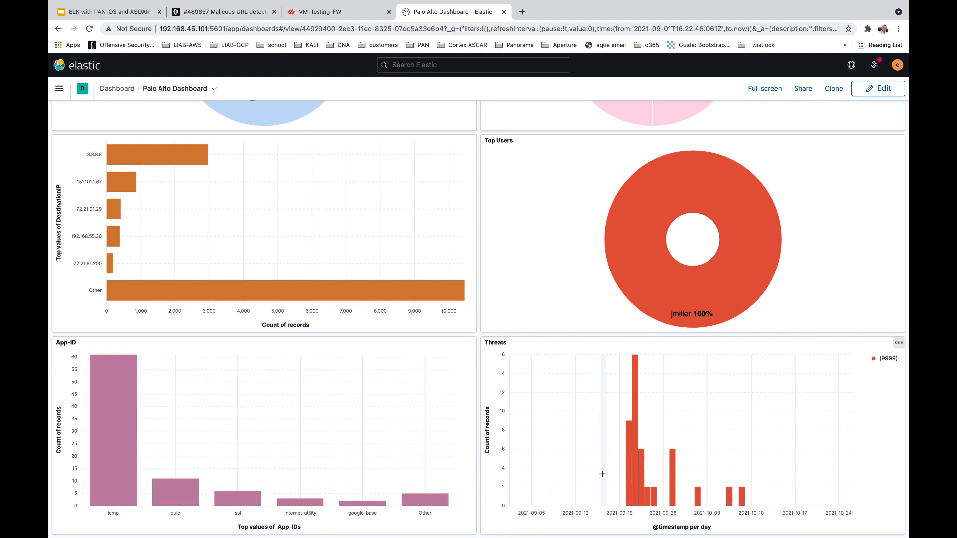
{"action": "mouse_move", "coordinate": [631, 478]}
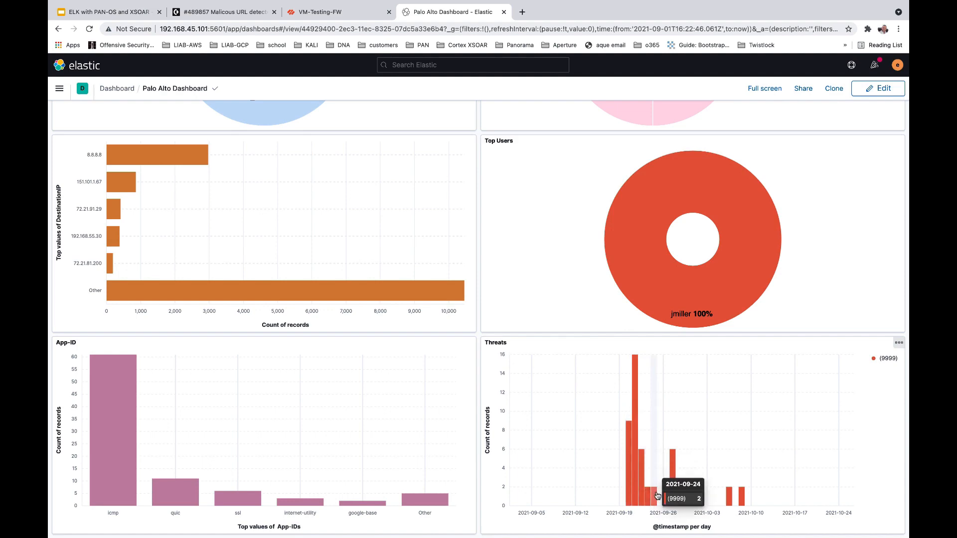
{"action": "scroll", "coordinate": [656, 494], "scroll_direction": "up", "scroll_amount": 10}
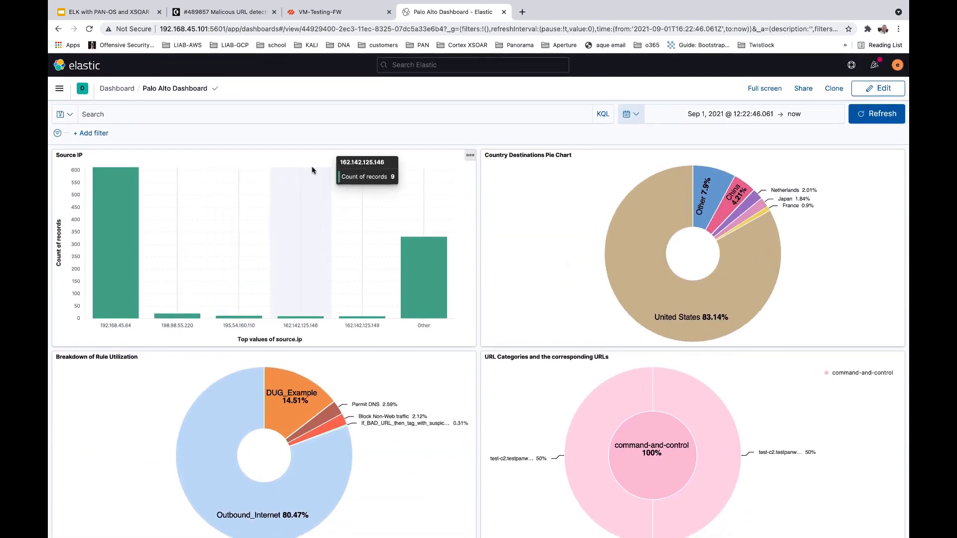
Step: Switch to Cortex XSOAR, search the integrations in Settings for "elas", and open the Elasticsearch v2_copy_instance_1 configuration
{"action": "left_click", "coordinate": [232, 12]}
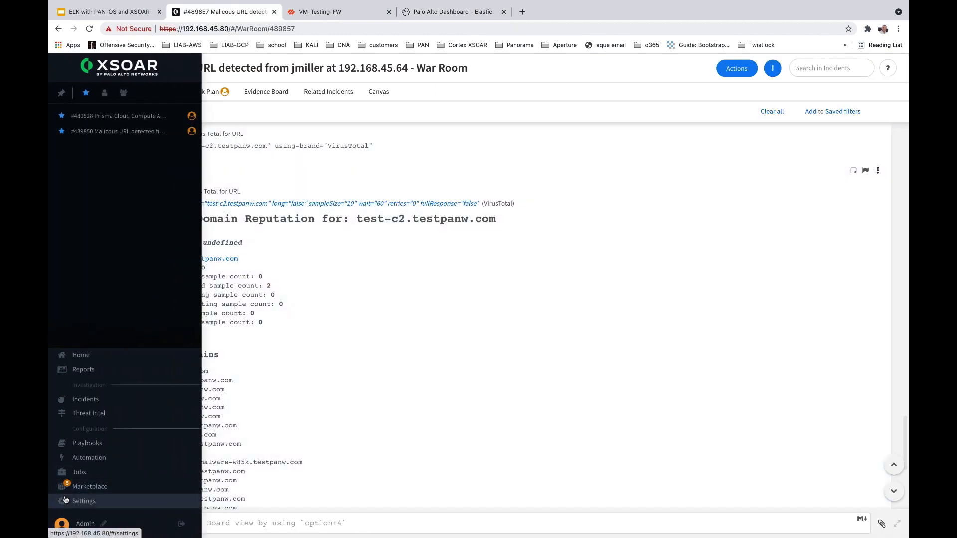
{"action": "left_click", "coordinate": [160, 501]}
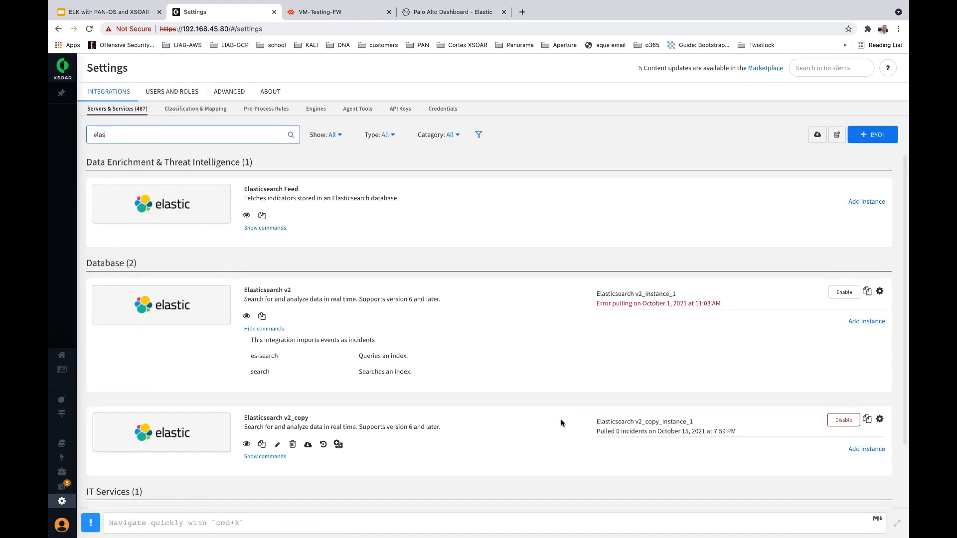
{"action": "left_click", "coordinate": [880, 419]}
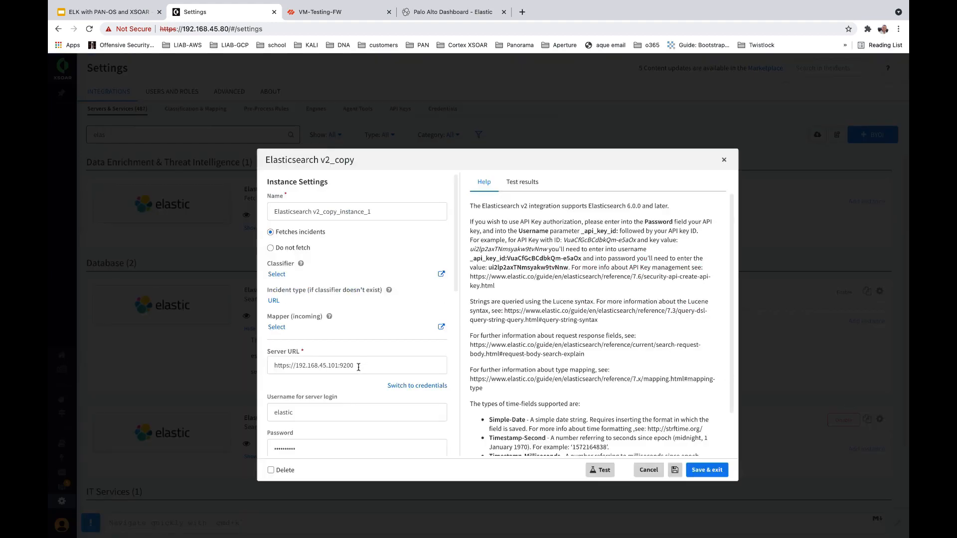
Step: Review the instance's server URL, index, Lucene query, time field and fetch interval settings, and close the configuration without saving
{"action": "scroll", "coordinate": [358, 367], "scroll_direction": "down", "scroll_amount": 5}
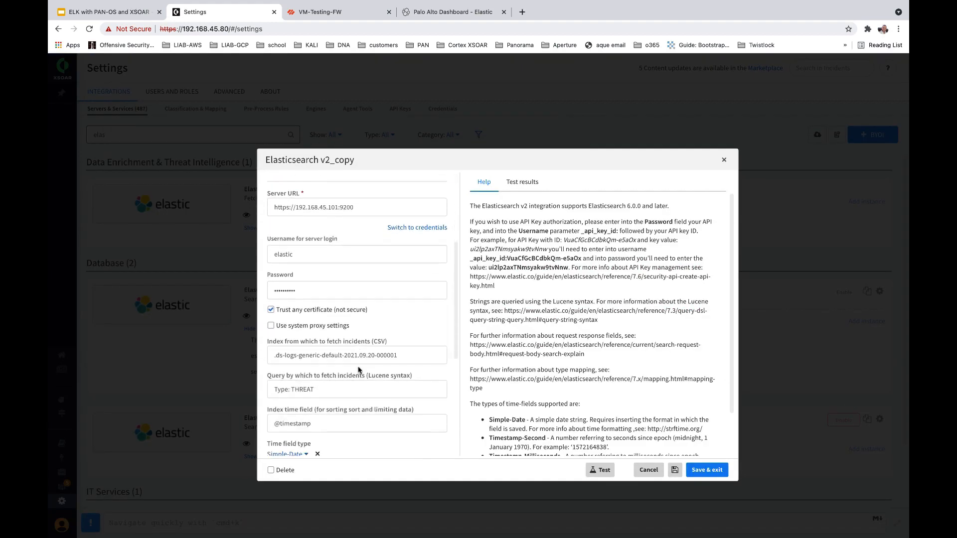
{"action": "scroll", "coordinate": [358, 370], "scroll_direction": "down", "scroll_amount": 3}
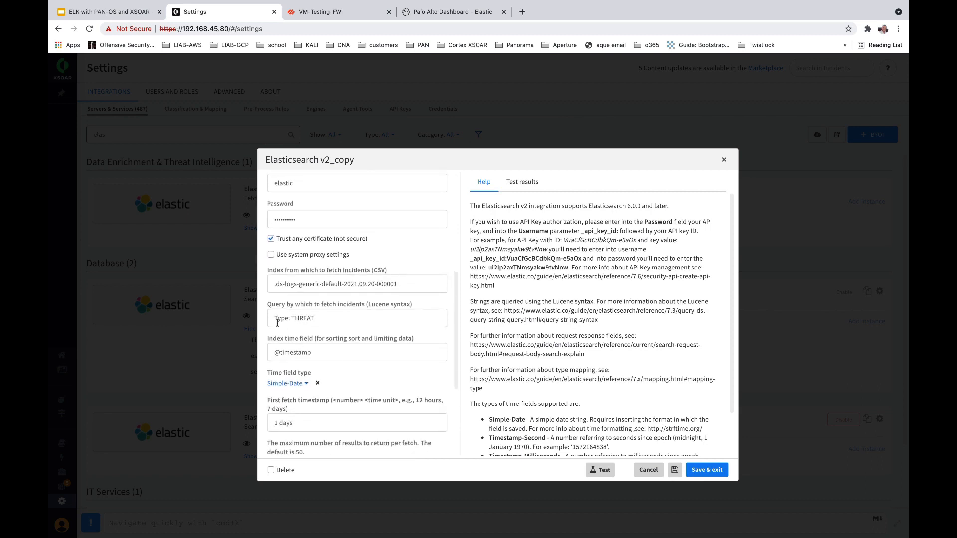
{"action": "scroll", "coordinate": [317, 322], "scroll_direction": "down", "scroll_amount": 5}
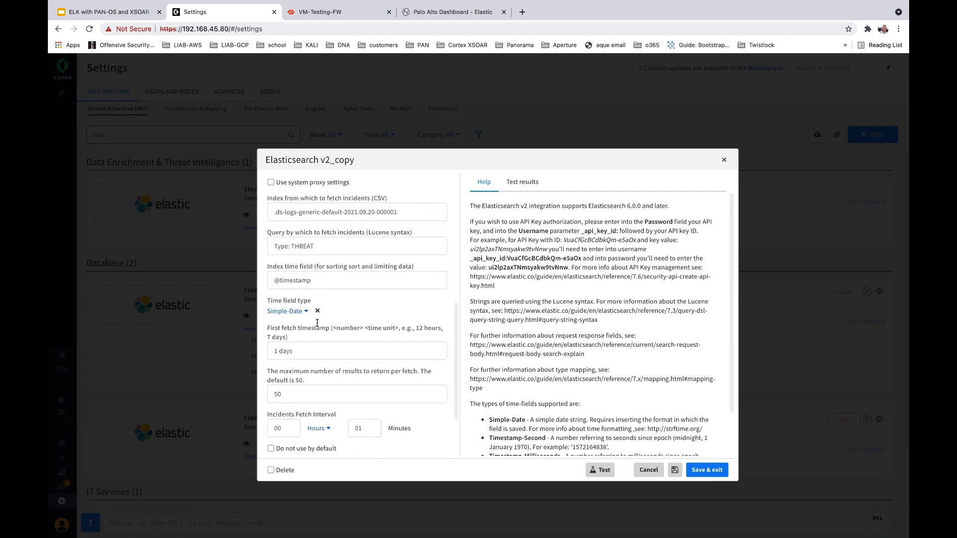
{"action": "left_click", "coordinate": [657, 476]}
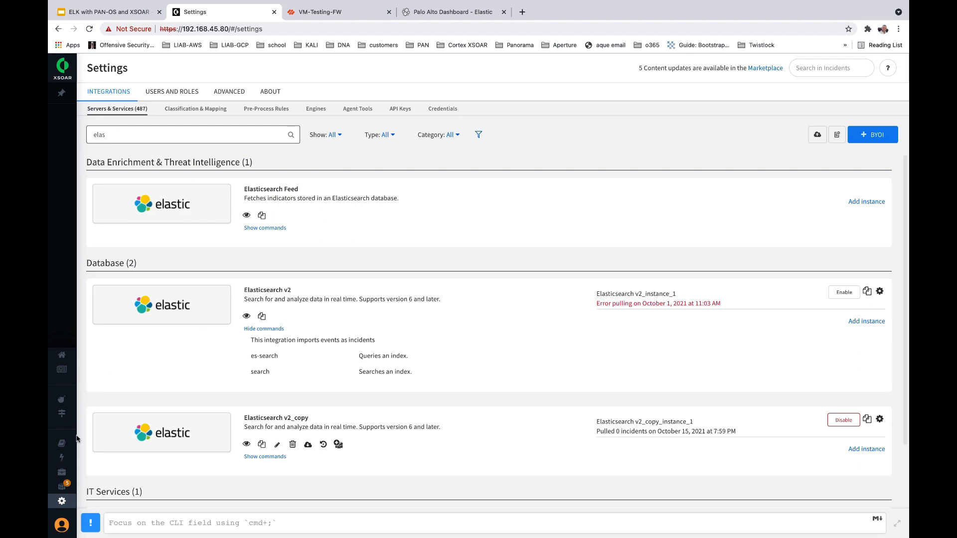
Step: Reopen the Elasticsearch v2_copy_instance_1 configuration and examine its incident fetching, classifier, incident type and mapper settings
{"action": "mouse_move", "coordinate": [67, 415]}
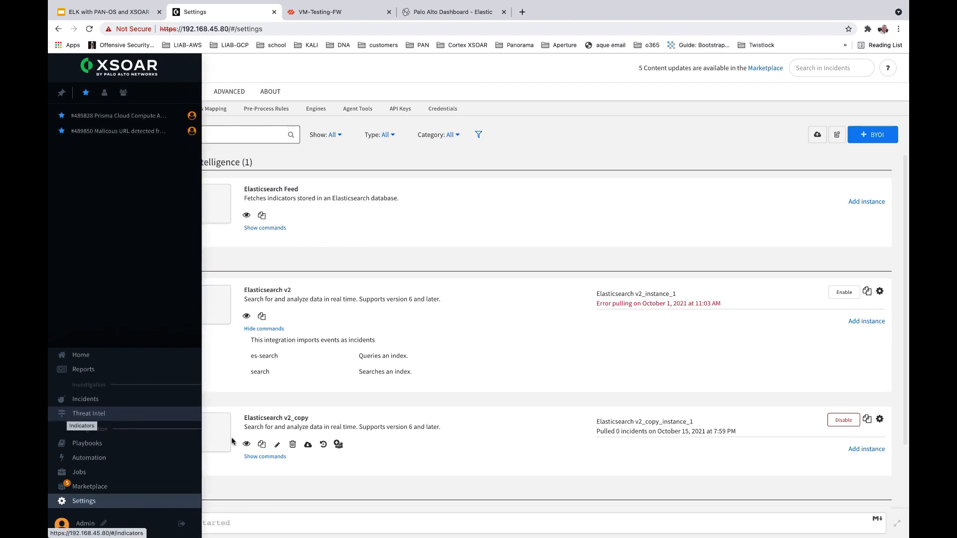
{"action": "left_click", "coordinate": [880, 421]}
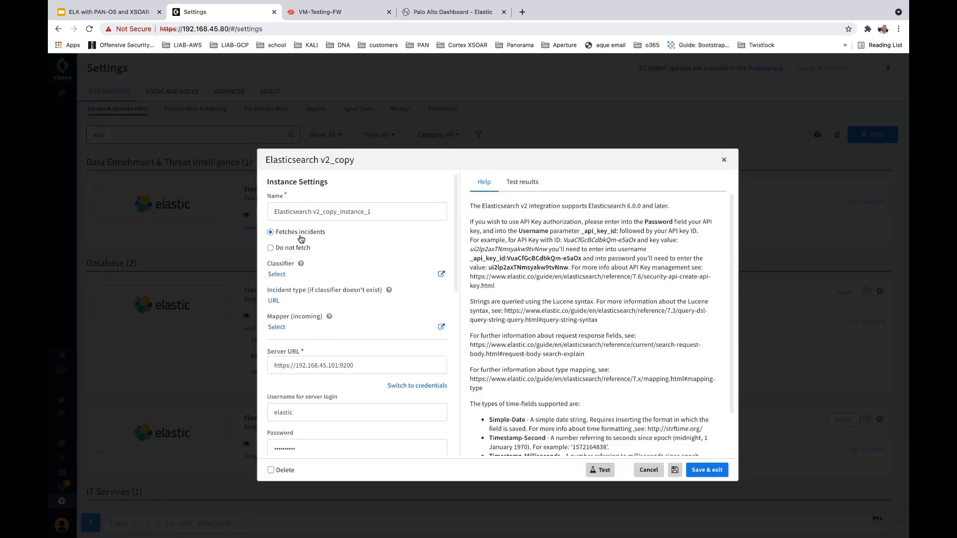
{"action": "scroll", "coordinate": [301, 236], "scroll_direction": "down", "scroll_amount": 3}
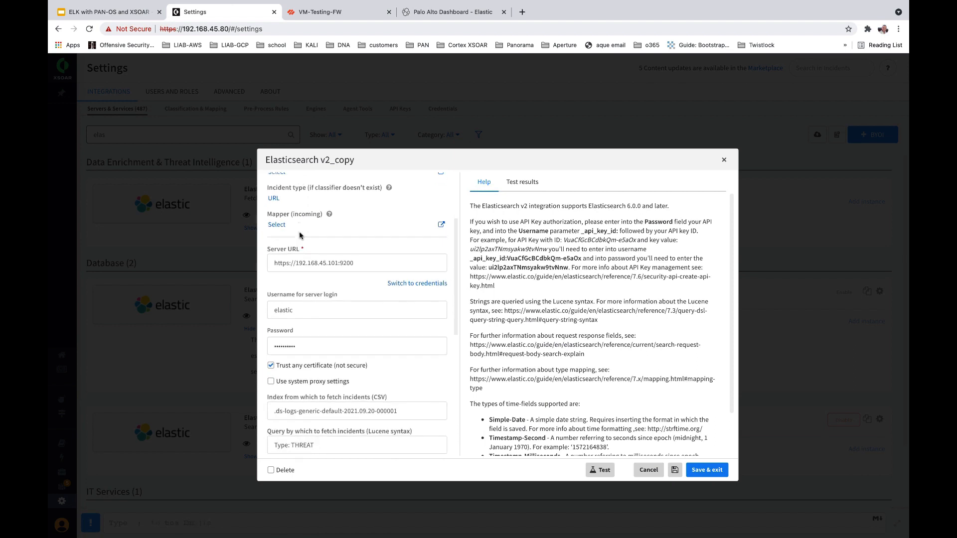
{"action": "scroll", "coordinate": [301, 236], "scroll_direction": "up", "scroll_amount": 3}
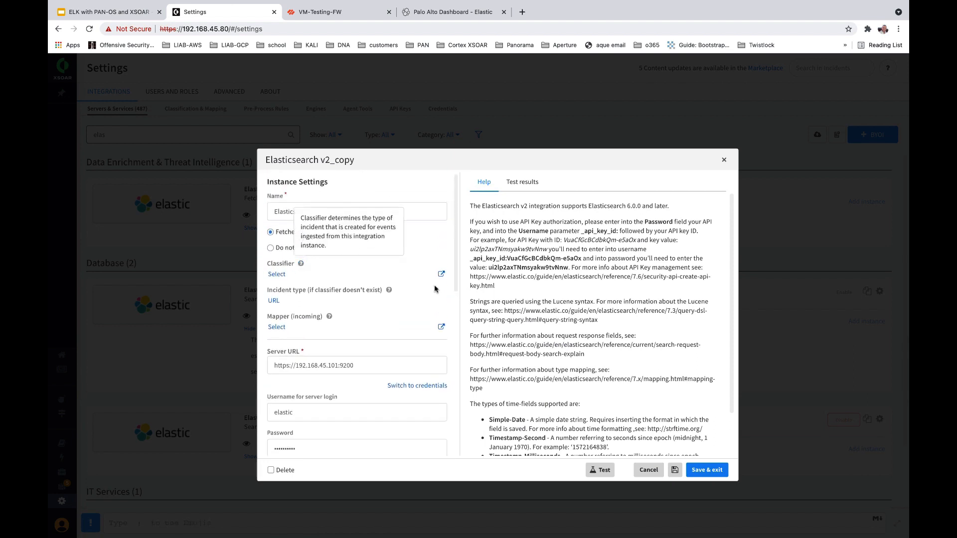
Step: Close the integration configuration without saving and open incident #489857 from the incidents list to view its case details
{"action": "left_click", "coordinate": [650, 471]}
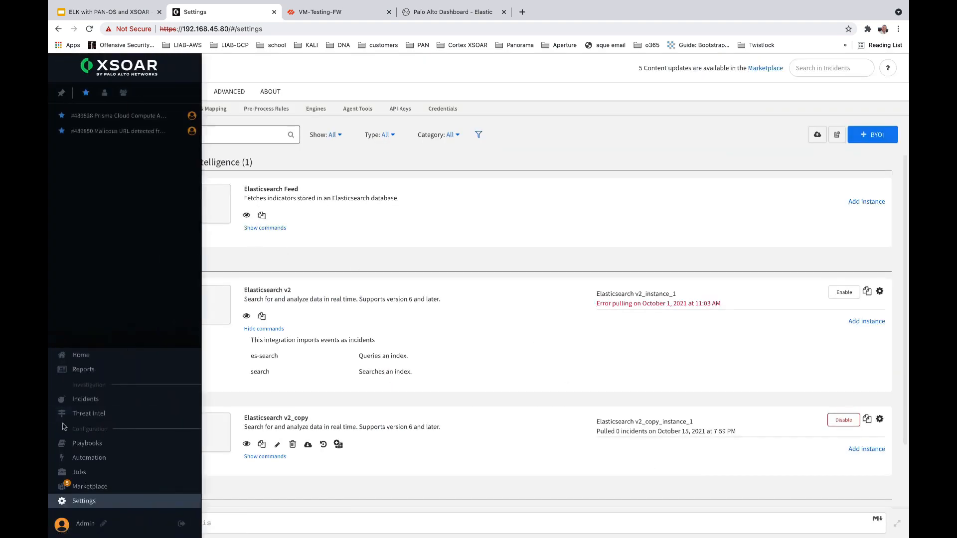
{"action": "left_click", "coordinate": [77, 402]}
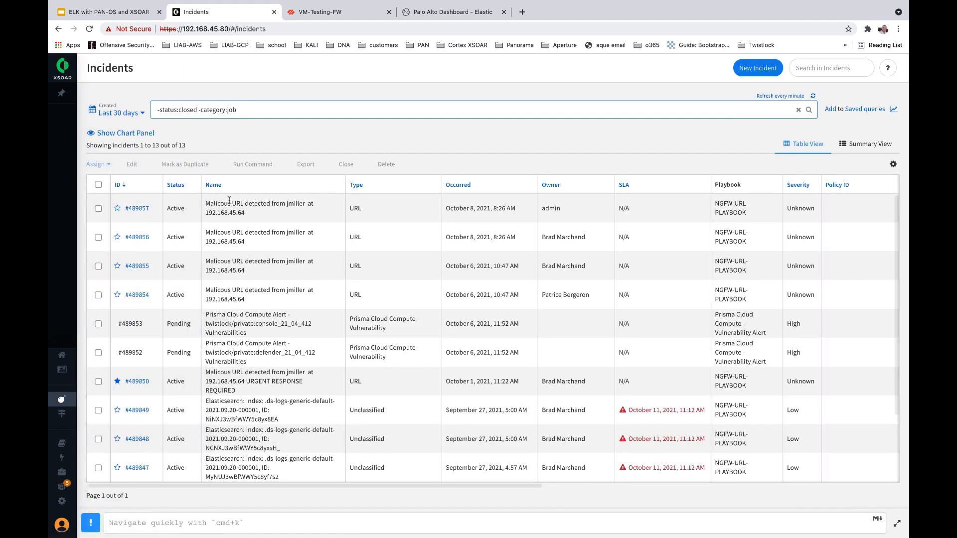
{"action": "left_click_drag", "start_coordinate": [219, 200], "coordinate": [267, 211]}
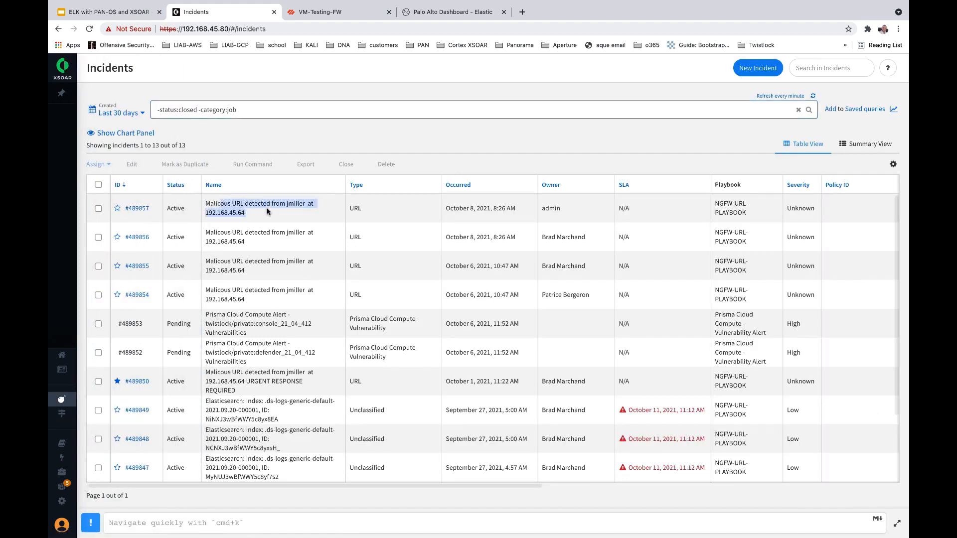
{"action": "left_click", "coordinate": [268, 211]}
{"action": "left_click", "coordinate": [139, 208]}
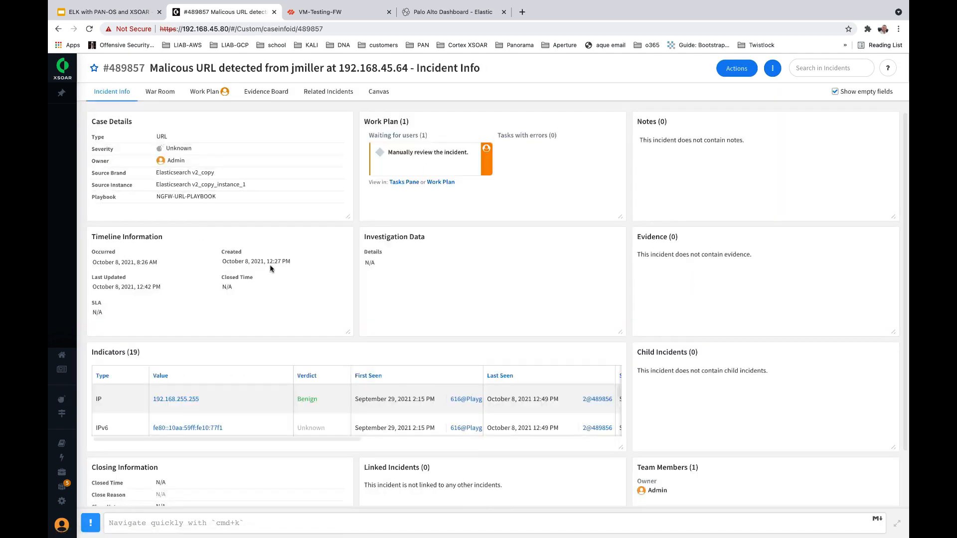
{"action": "scroll", "coordinate": [271, 269], "scroll_direction": "down", "scroll_amount": 1}
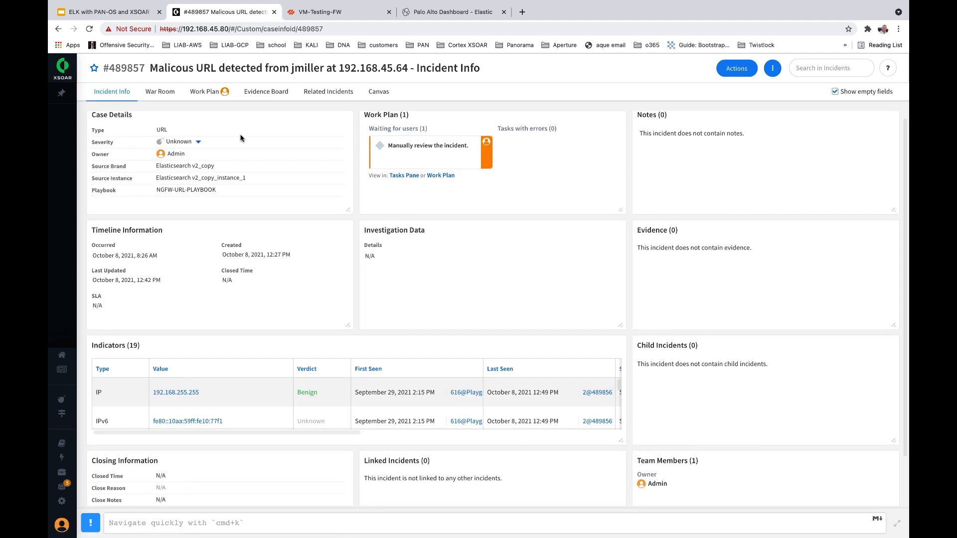
Step: Review the incident's NGFW-URL-PLAYBOOK work plan, from the playbook trigger to the manual review task
{"action": "left_click", "coordinate": [202, 92]}
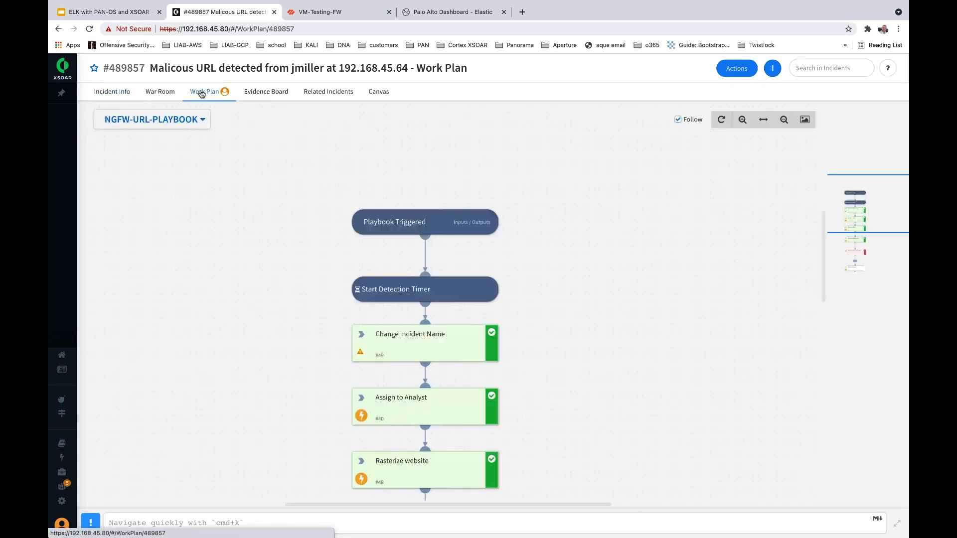
{"action": "left_click_drag", "start_coordinate": [249, 337], "coordinate": [299, 278]}
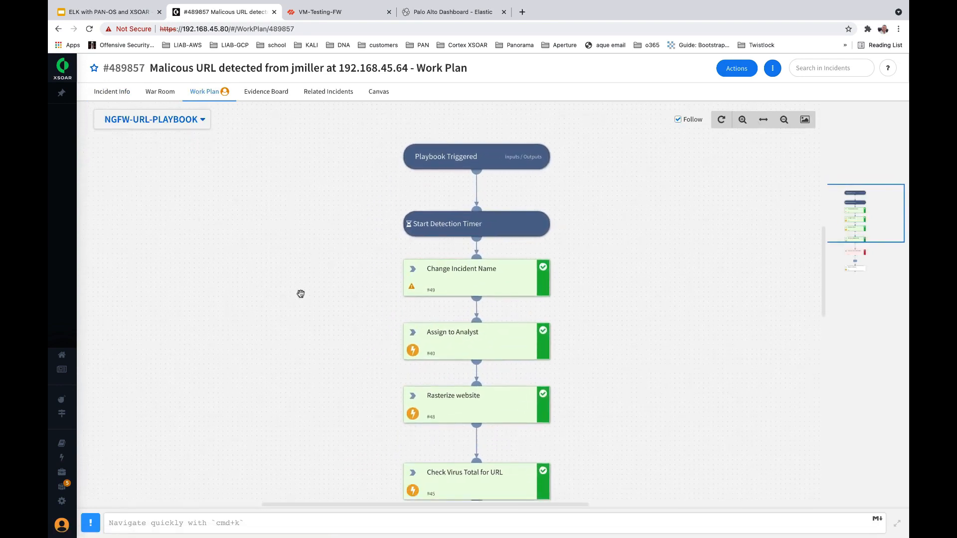
{"action": "scroll", "coordinate": [300, 293], "scroll_direction": "down", "scroll_amount": 1}
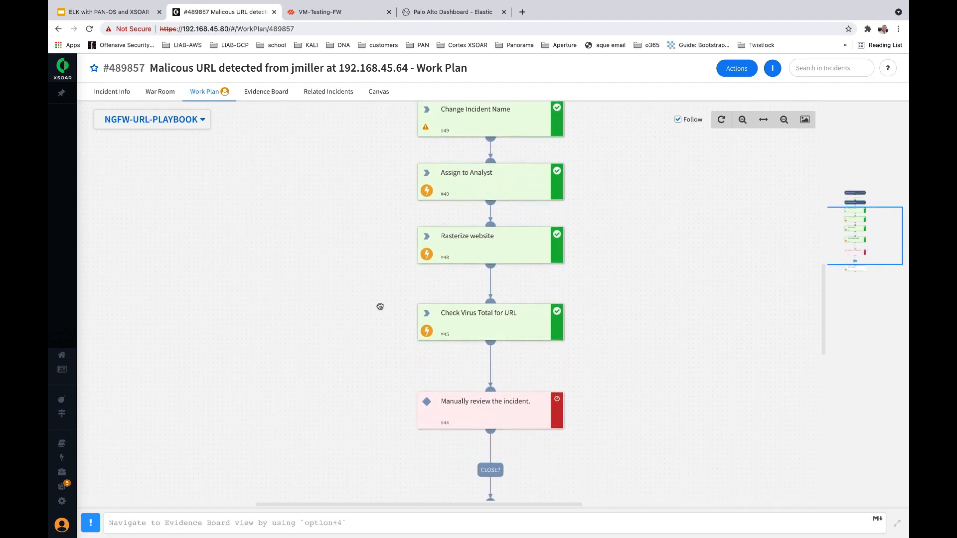
{"action": "left_click_drag", "start_coordinate": [378, 278], "coordinate": [377, 354]}
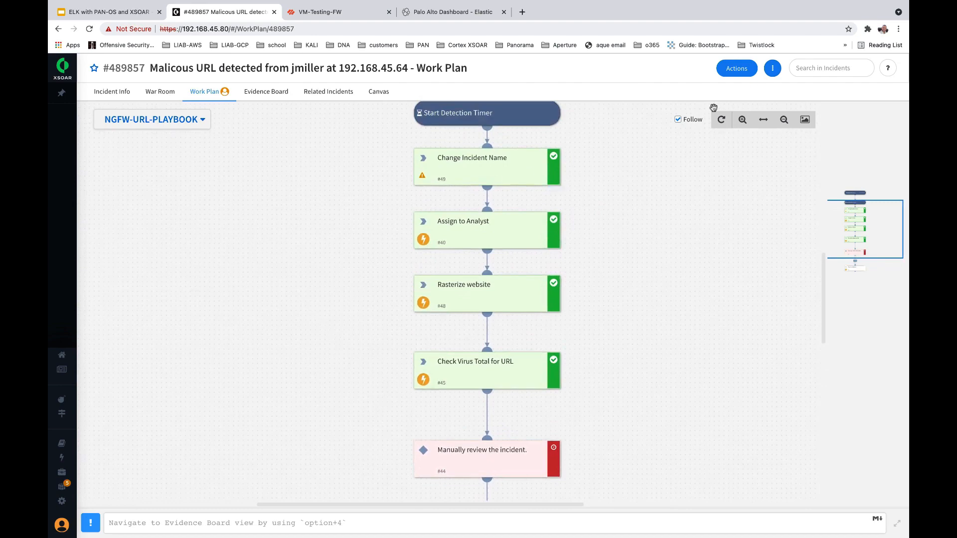
Step: Open the incident's context data, expand the incident node and review its general and SLA fields
{"action": "left_click", "coordinate": [773, 69]}
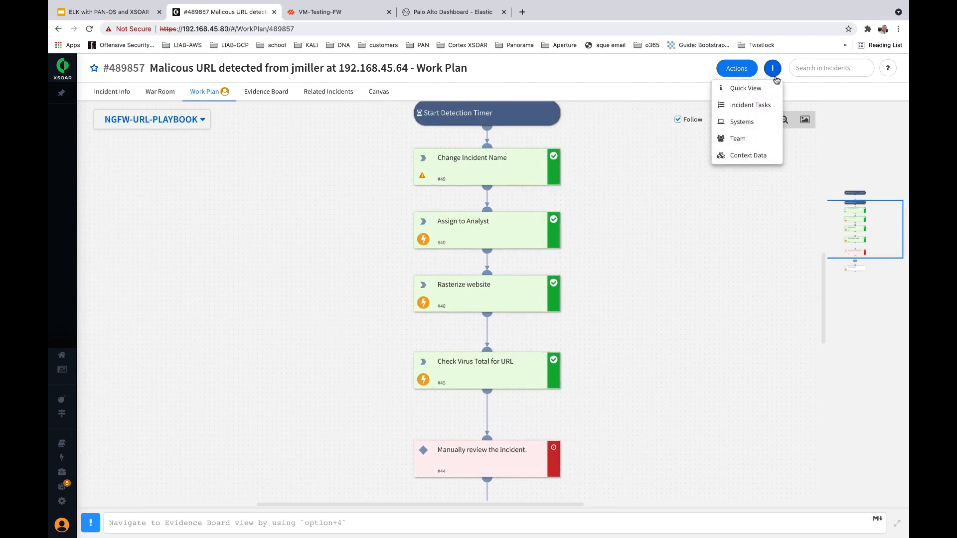
{"action": "left_click", "coordinate": [748, 155]}
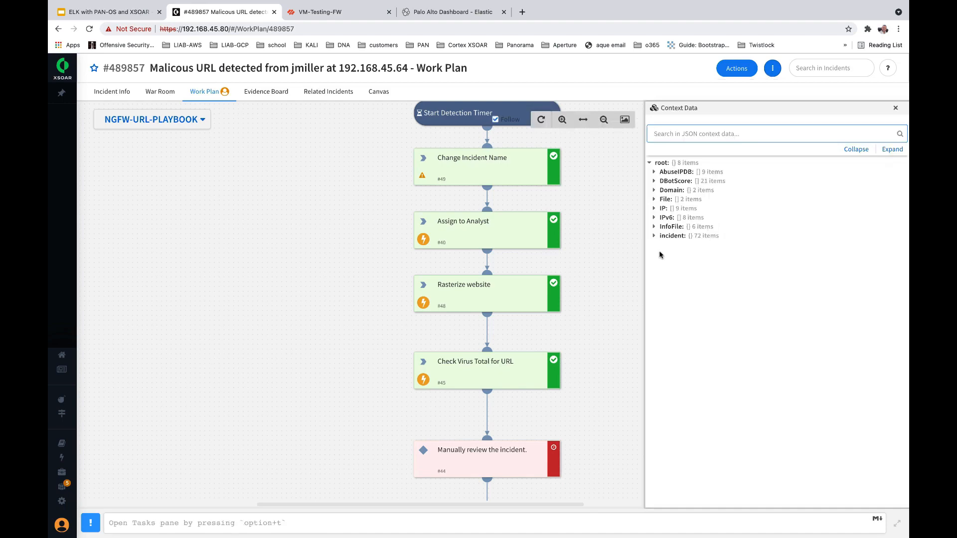
{"action": "left_click", "coordinate": [654, 236]}
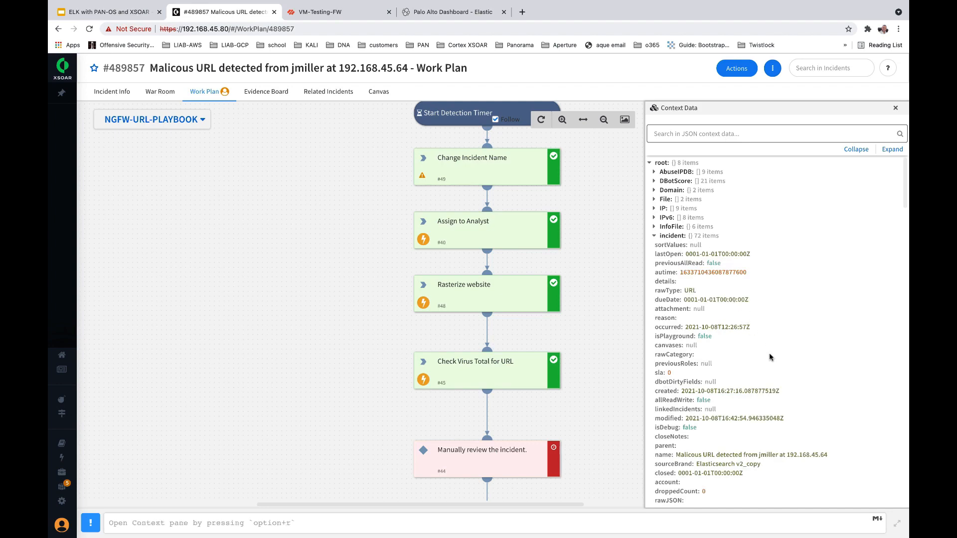
{"action": "scroll", "coordinate": [769, 357], "scroll_direction": "down", "scroll_amount": 5}
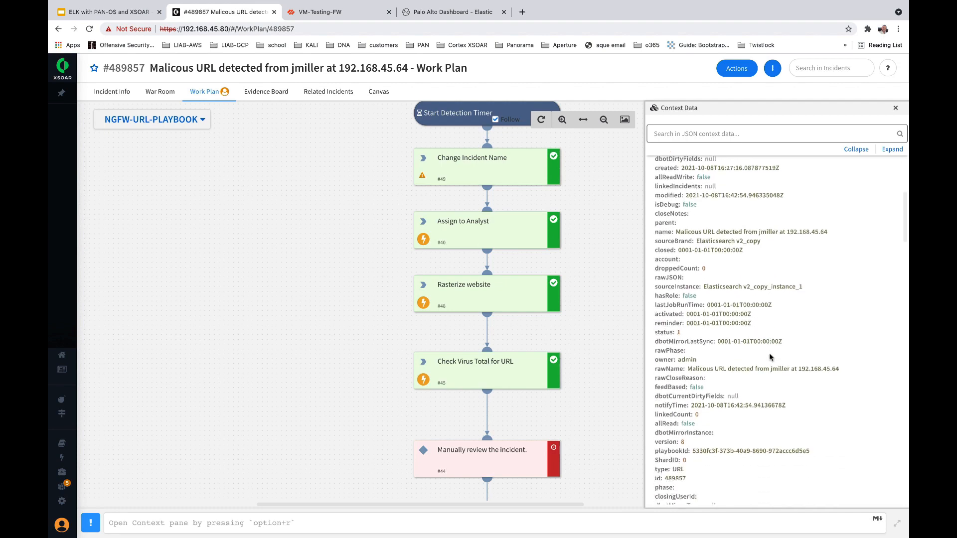
{"action": "scroll", "coordinate": [770, 357], "scroll_direction": "down", "scroll_amount": 2}
{"action": "scroll", "coordinate": [769, 357], "scroll_direction": "down", "scroll_amount": 4}
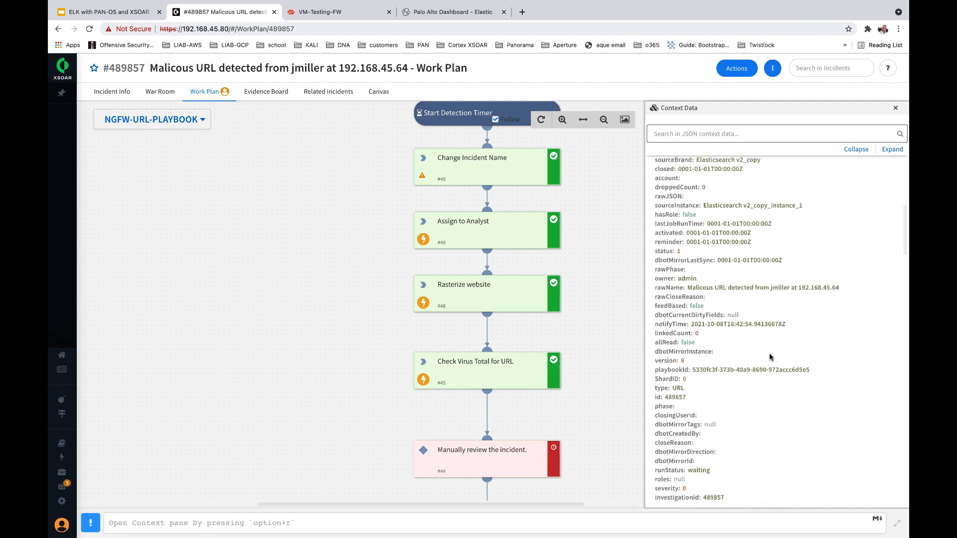
{"action": "scroll", "coordinate": [769, 358], "scroll_direction": "down", "scroll_amount": 10}
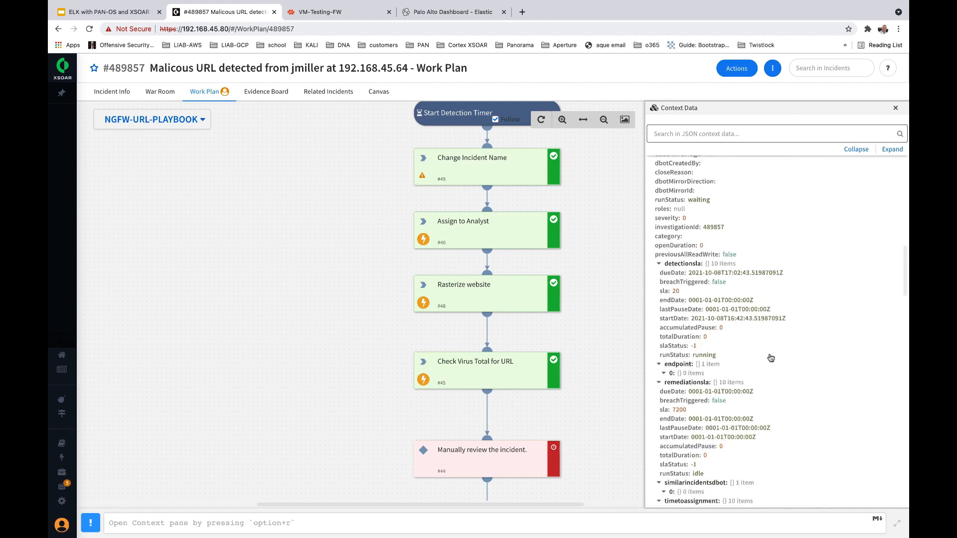
Step: Examine the firewall log fields in the incident's context data, including destination, URL category, action and rule name, and close the context data
{"action": "scroll", "coordinate": [769, 358], "scroll_direction": "down", "scroll_amount": 1}
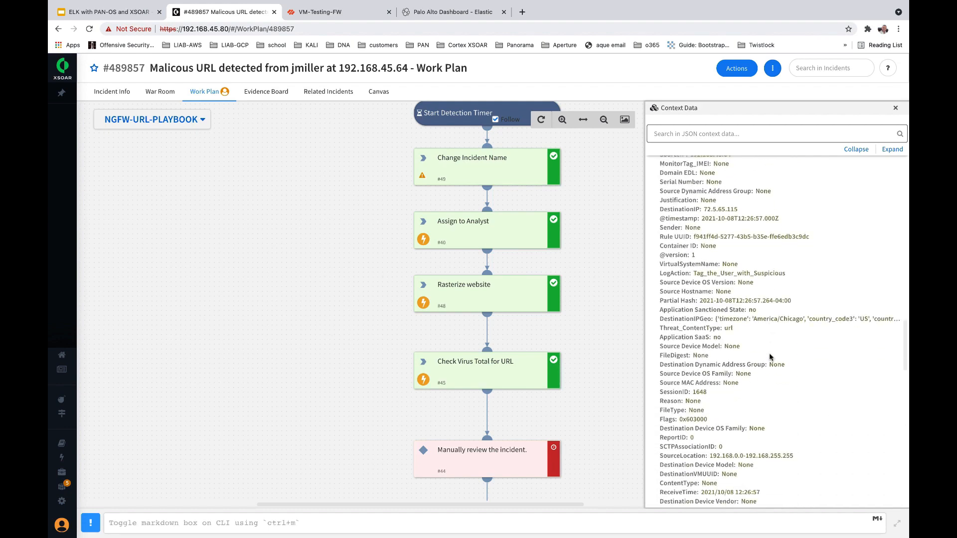
{"action": "scroll", "coordinate": [769, 357], "scroll_direction": "down", "scroll_amount": 1}
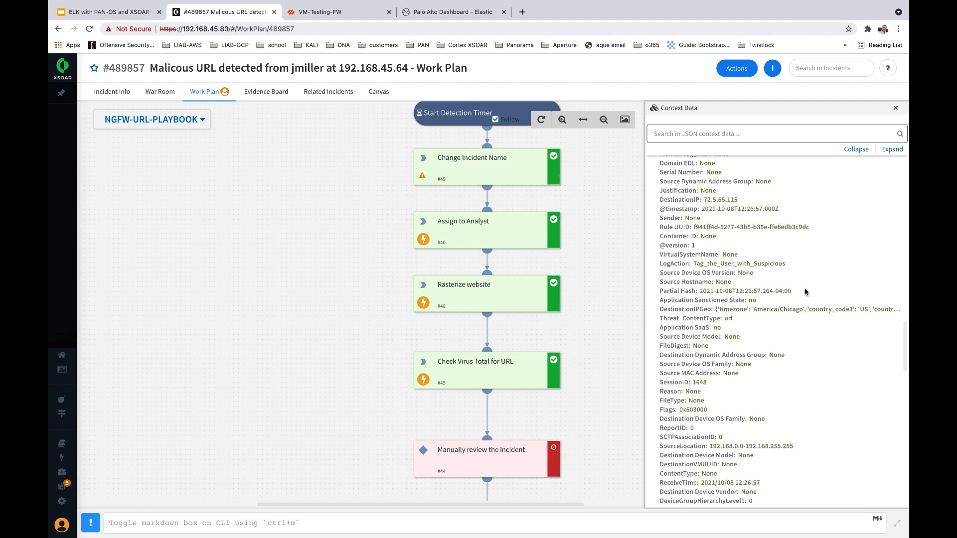
{"action": "scroll", "coordinate": [805, 292], "scroll_direction": "down", "scroll_amount": 2}
{"action": "scroll", "coordinate": [805, 292], "scroll_direction": "down", "scroll_amount": 7}
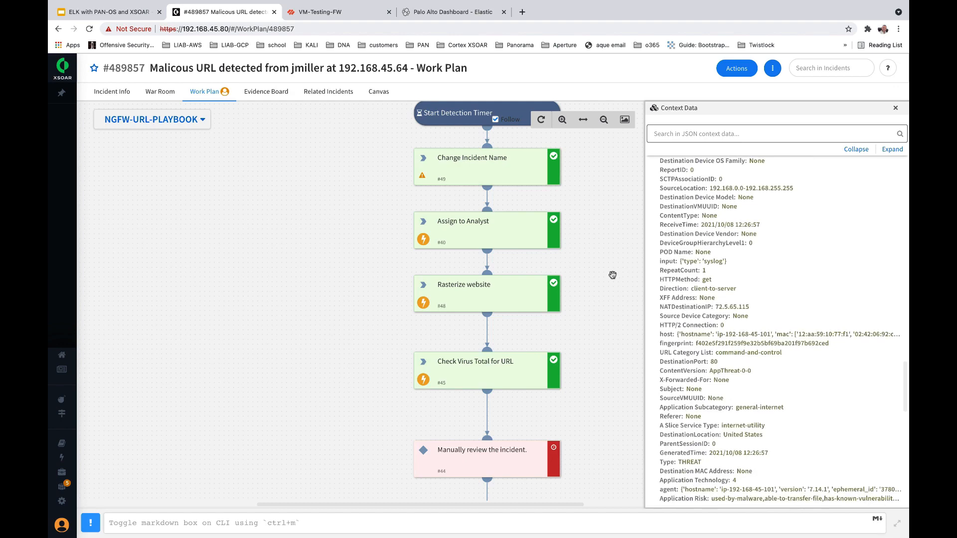
{"action": "scroll", "coordinate": [716, 329], "scroll_direction": "down", "scroll_amount": 8}
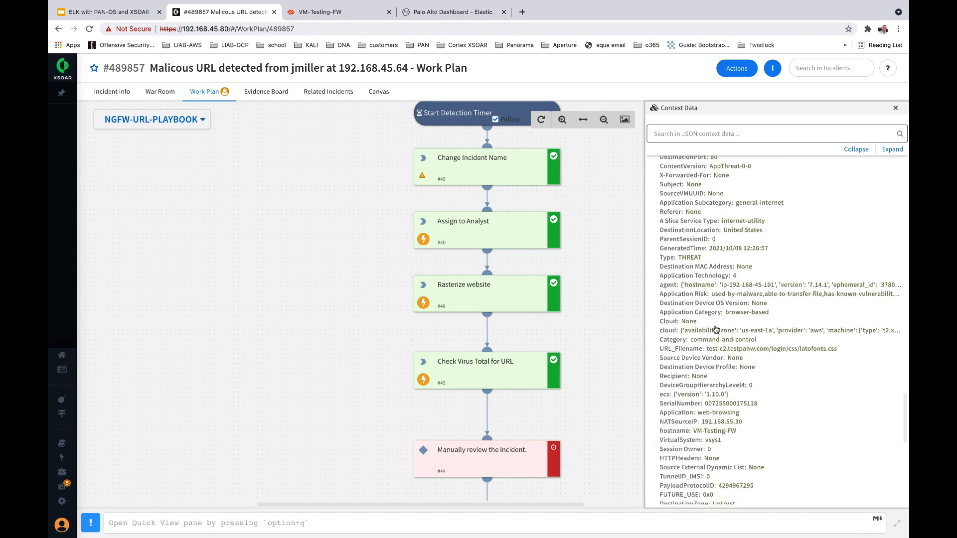
{"action": "scroll", "coordinate": [716, 329], "scroll_direction": "down", "scroll_amount": 3}
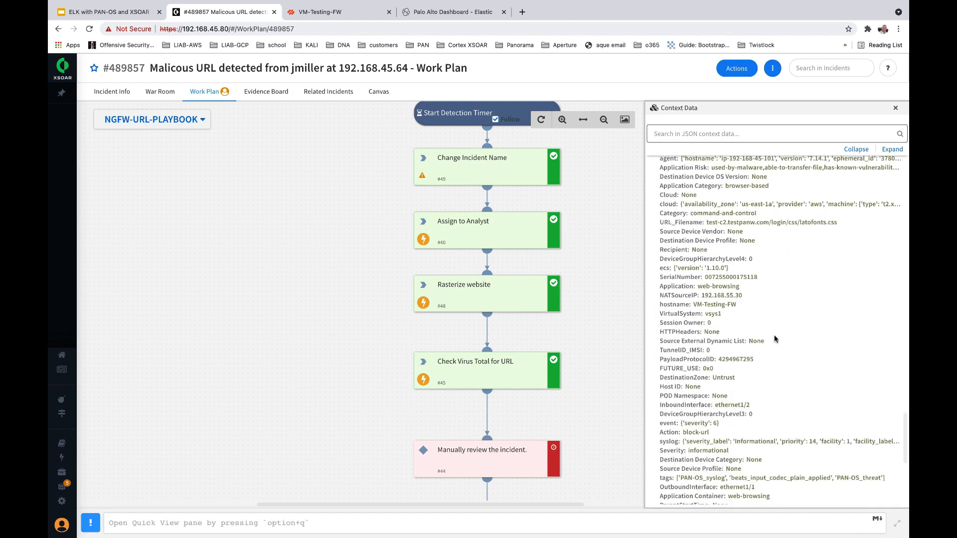
{"action": "scroll", "coordinate": [775, 339], "scroll_direction": "down", "scroll_amount": 2}
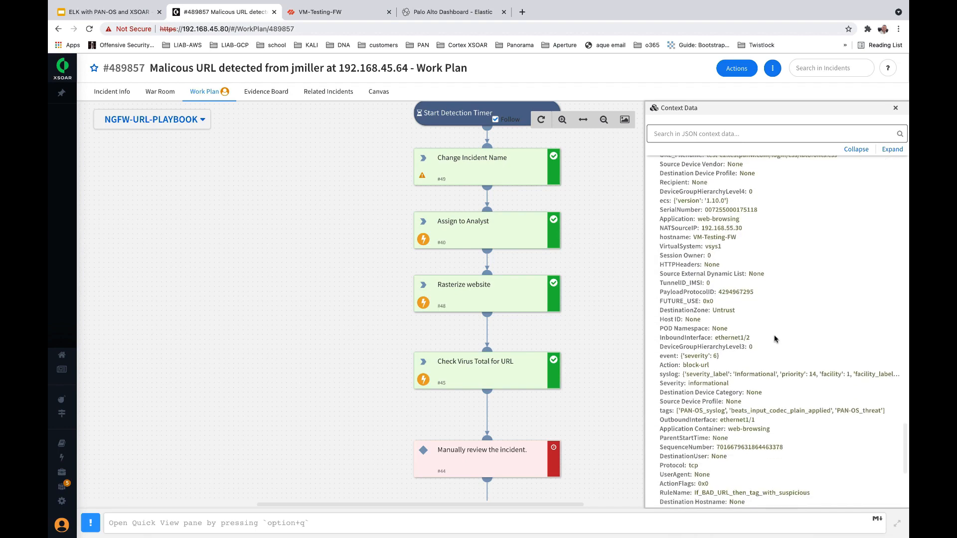
{"action": "scroll", "coordinate": [783, 284], "scroll_direction": "down", "scroll_amount": 4}
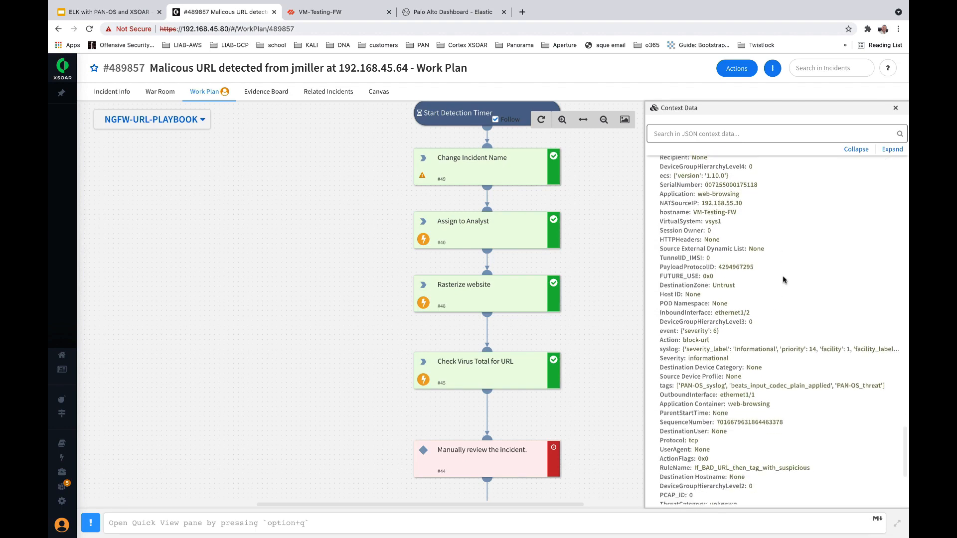
{"action": "left_click", "coordinate": [895, 108]}
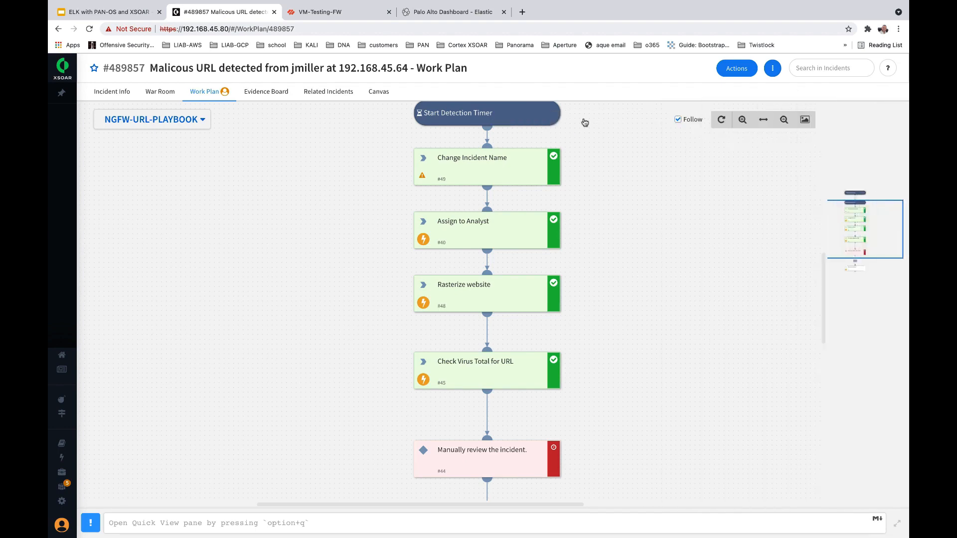
Step: Open the incident's War Room and examine the VirusTotal domain reputation result for test-c2.testpanw.com
{"action": "left_click", "coordinate": [166, 103]}
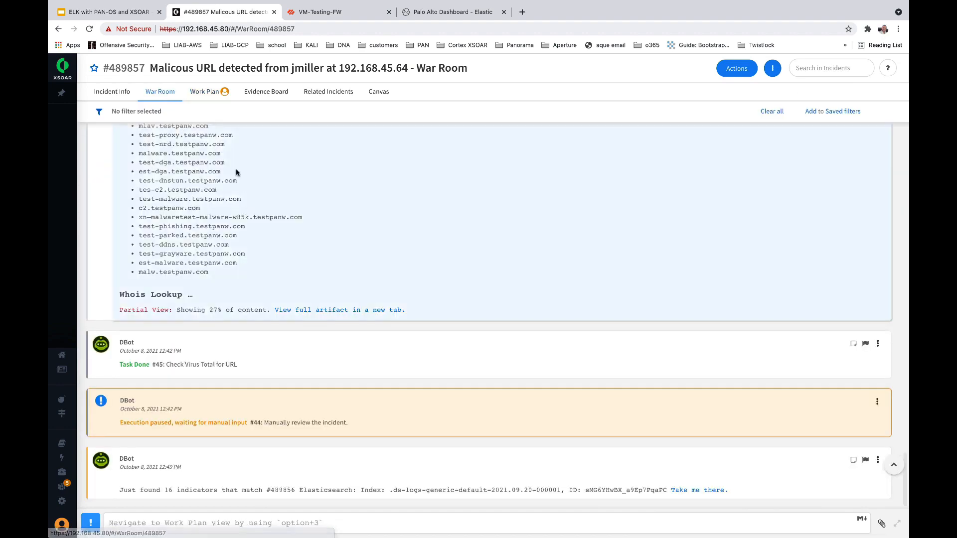
{"action": "scroll", "coordinate": [283, 191], "scroll_direction": "up", "scroll_amount": 3}
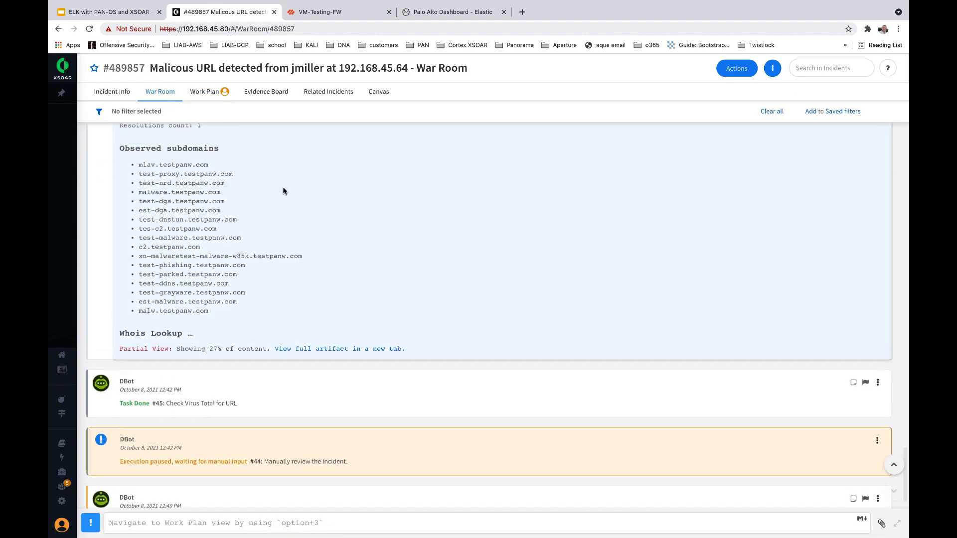
{"action": "scroll", "coordinate": [284, 190], "scroll_direction": "up", "scroll_amount": 3}
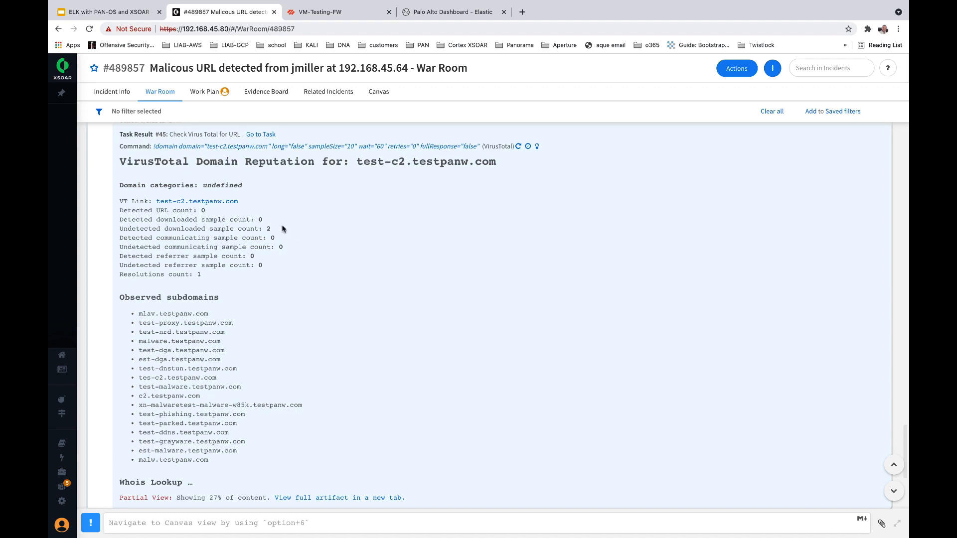
{"action": "scroll", "coordinate": [282, 228], "scroll_direction": "down", "scroll_amount": 1}
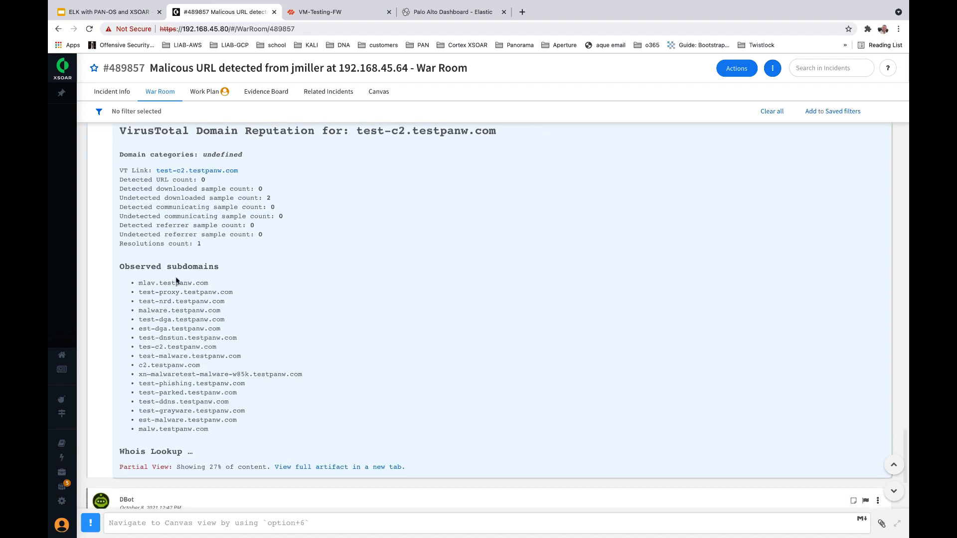
{"action": "scroll", "coordinate": [159, 281], "scroll_direction": "up", "scroll_amount": 1}
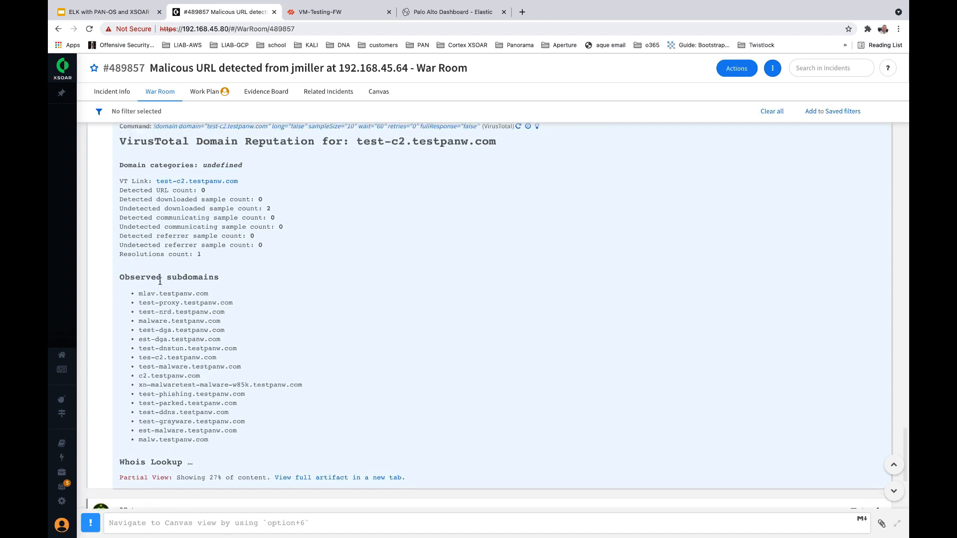
{"action": "scroll", "coordinate": [248, 258], "scroll_direction": "up", "scroll_amount": 1}
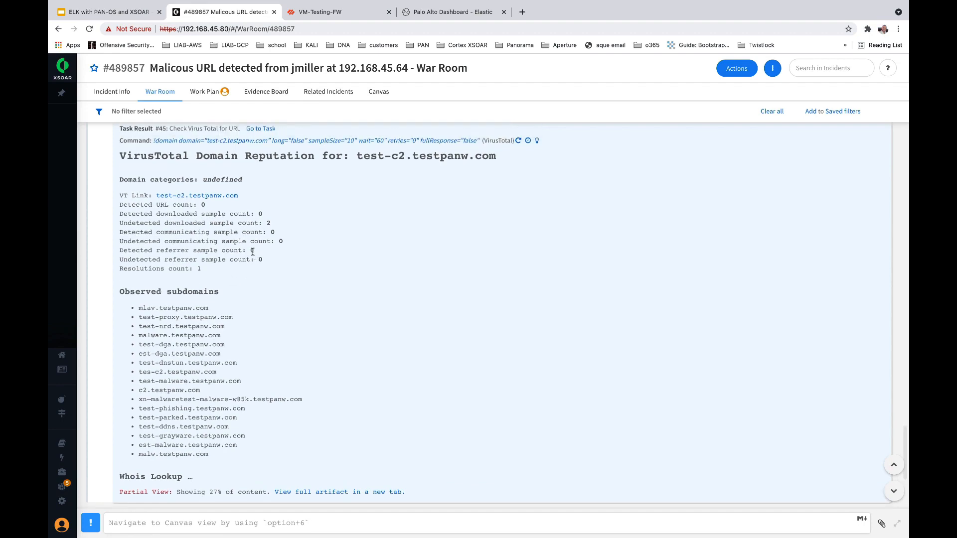
{"action": "scroll", "coordinate": [252, 252], "scroll_direction": "up", "scroll_amount": 1}
{"action": "scroll", "coordinate": [253, 252], "scroll_direction": "up", "scroll_amount": 4}
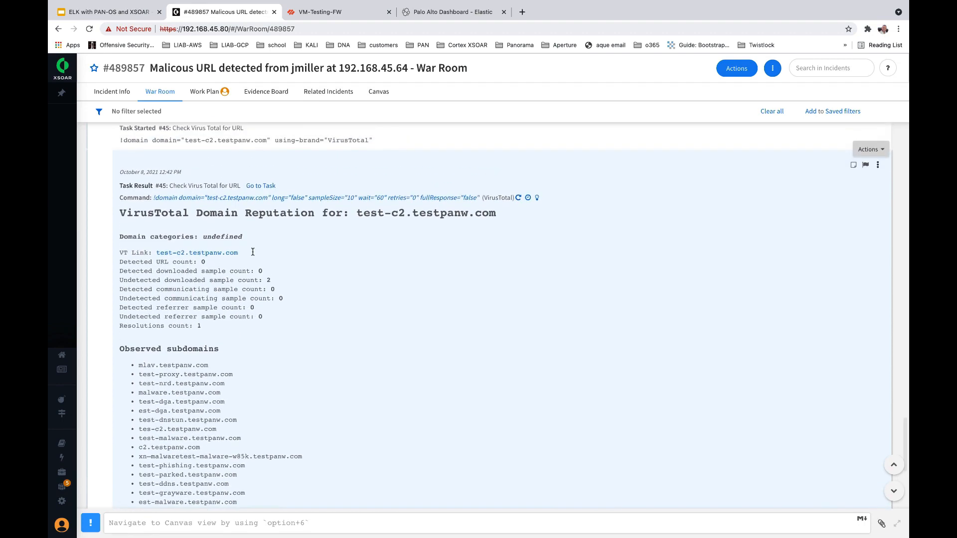
Step: Review the earlier War Room entries, from the Rasterize website screenshot through analyst assignment and incident renaming to the original log label table
{"action": "scroll", "coordinate": [253, 255], "scroll_direction": "up", "scroll_amount": 13}
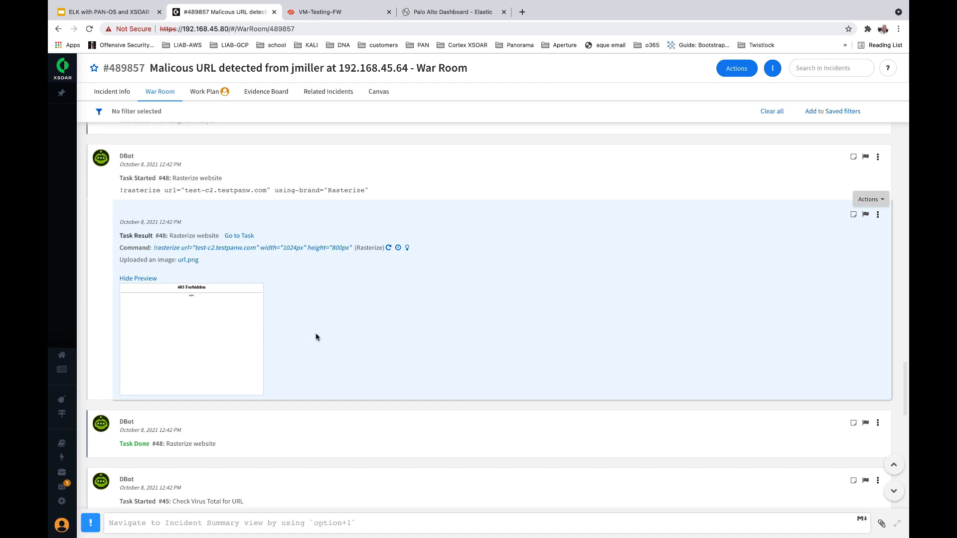
{"action": "scroll", "coordinate": [316, 337], "scroll_direction": "up", "scroll_amount": 10}
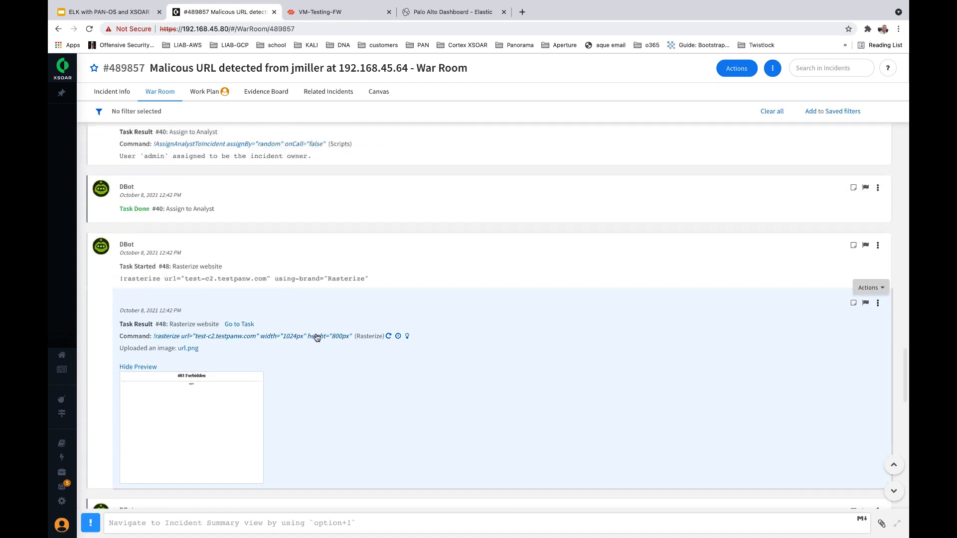
{"action": "scroll", "coordinate": [316, 337], "scroll_direction": "up", "scroll_amount": 10}
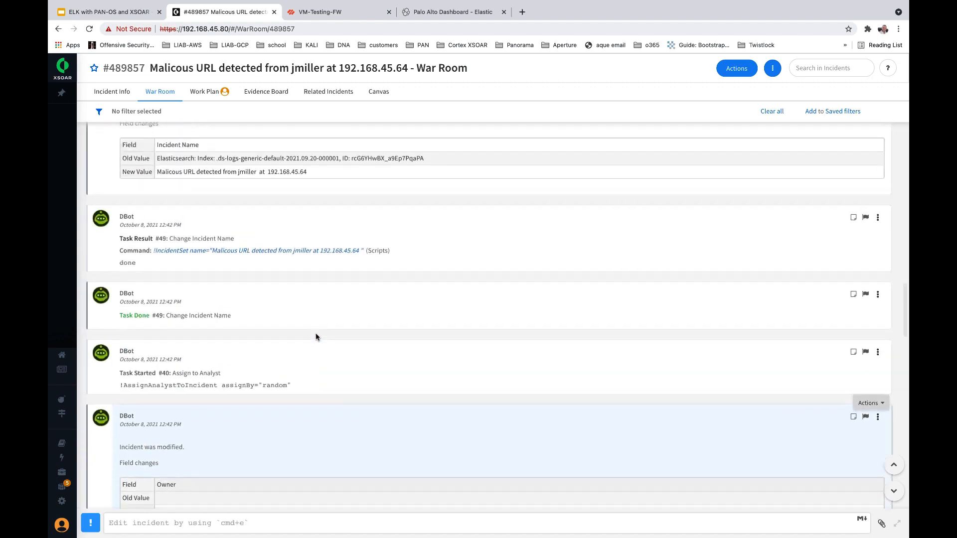
{"action": "scroll", "coordinate": [315, 337], "scroll_direction": "up", "scroll_amount": 6}
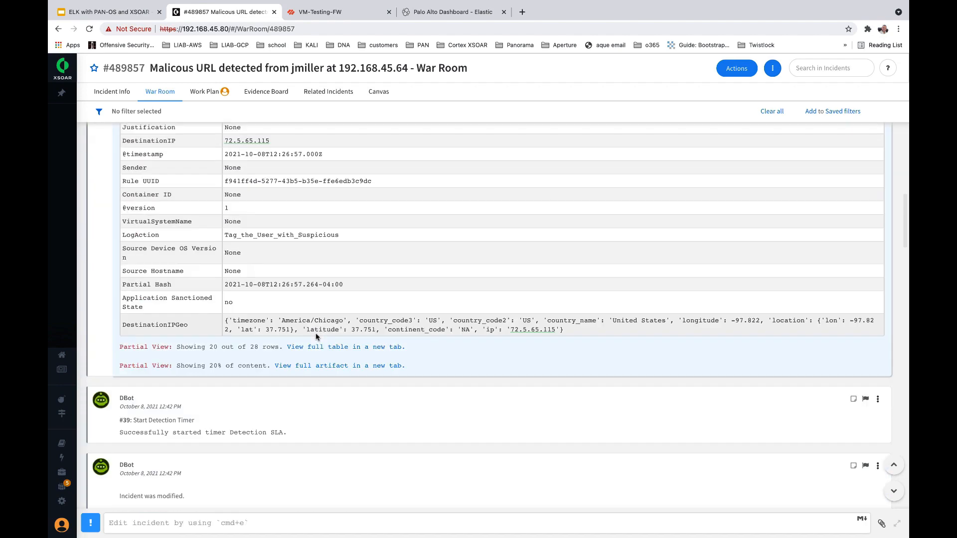
{"action": "scroll", "coordinate": [316, 337], "scroll_direction": "up", "scroll_amount": 2}
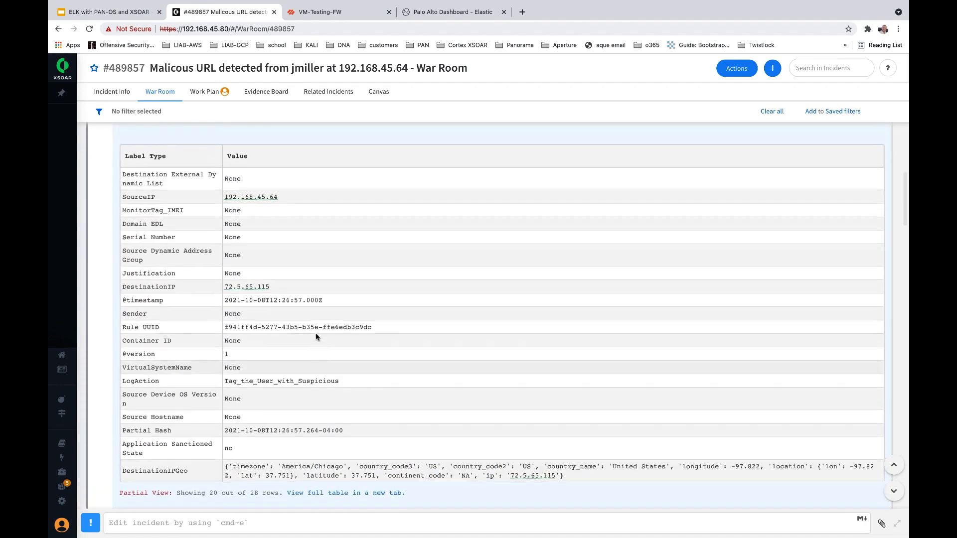
Step: Review the original log label table and the initial incident field table at the start of the War Room
{"action": "scroll", "coordinate": [317, 336], "scroll_direction": "down", "scroll_amount": 1}
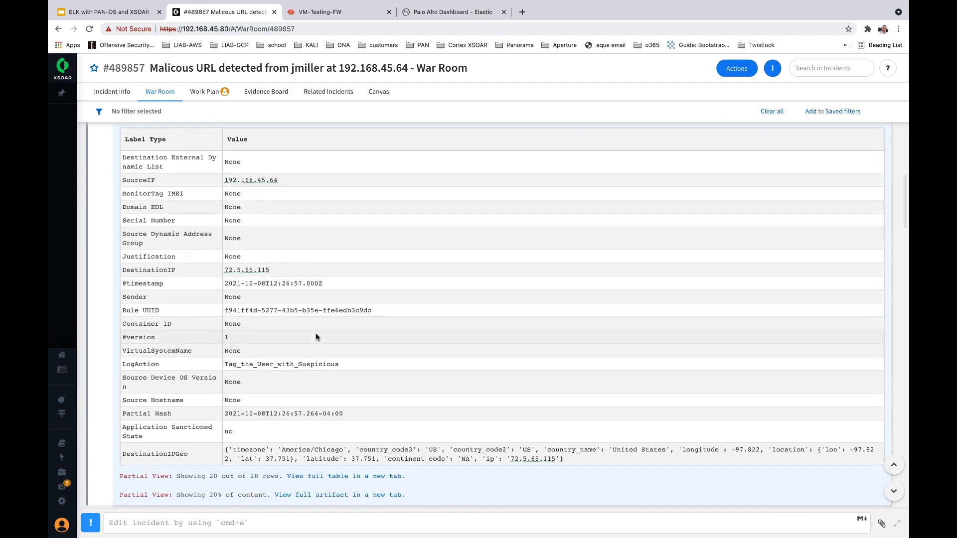
{"action": "scroll", "coordinate": [316, 337], "scroll_direction": "up", "scroll_amount": 12}
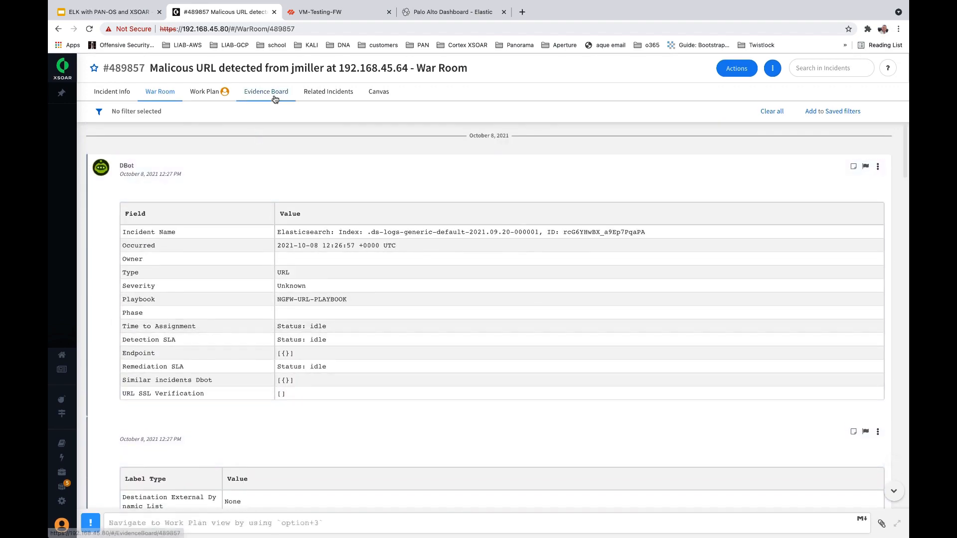
{"action": "left_click", "coordinate": [267, 94]}
{"action": "left_click", "coordinate": [199, 92]}
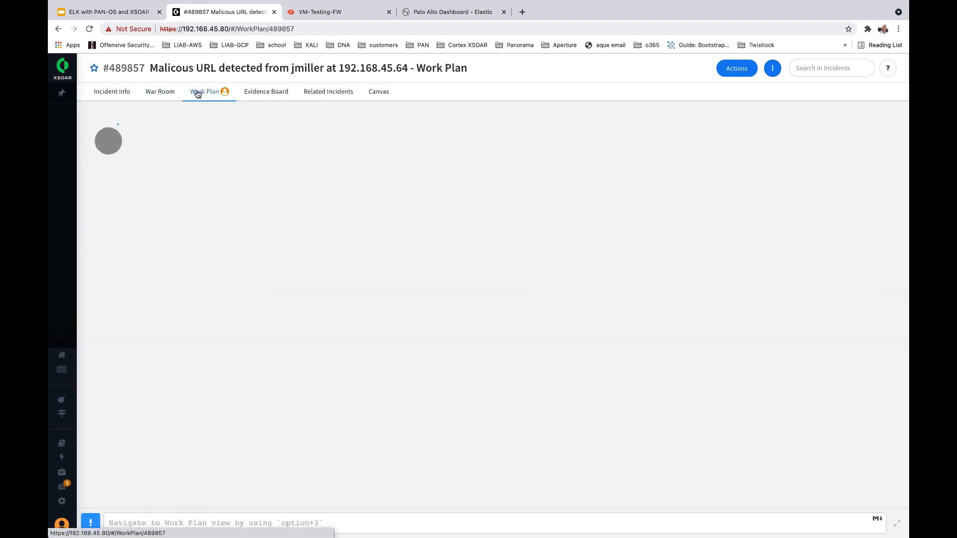
Step: Mark the VirusTotal domain reputation result for test-c2.testpanw.com as evidence with the description VT and view it on the Evidence Board
{"action": "left_click", "coordinate": [160, 94]}
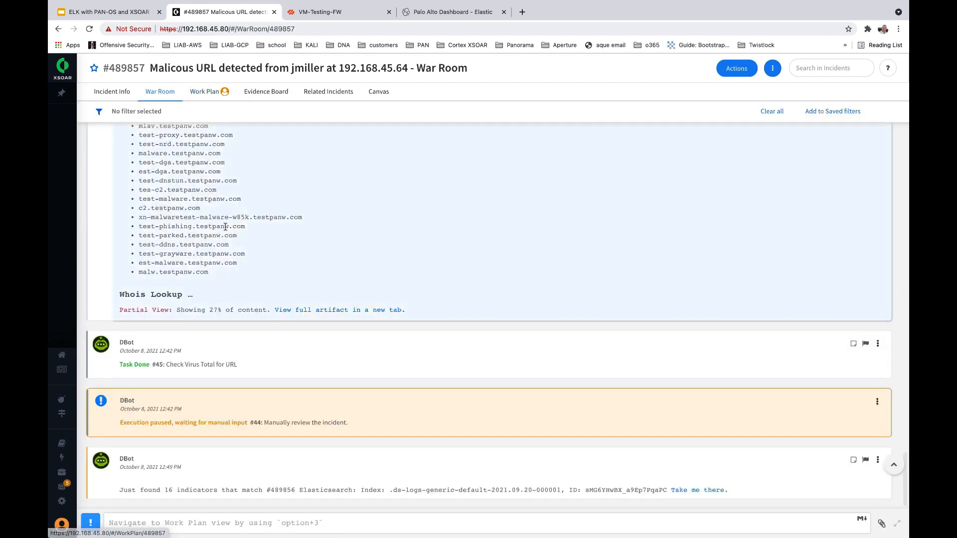
{"action": "scroll", "coordinate": [227, 228], "scroll_direction": "up", "scroll_amount": 5}
{"action": "scroll", "coordinate": [225, 230], "scroll_direction": "up", "scroll_amount": 3}
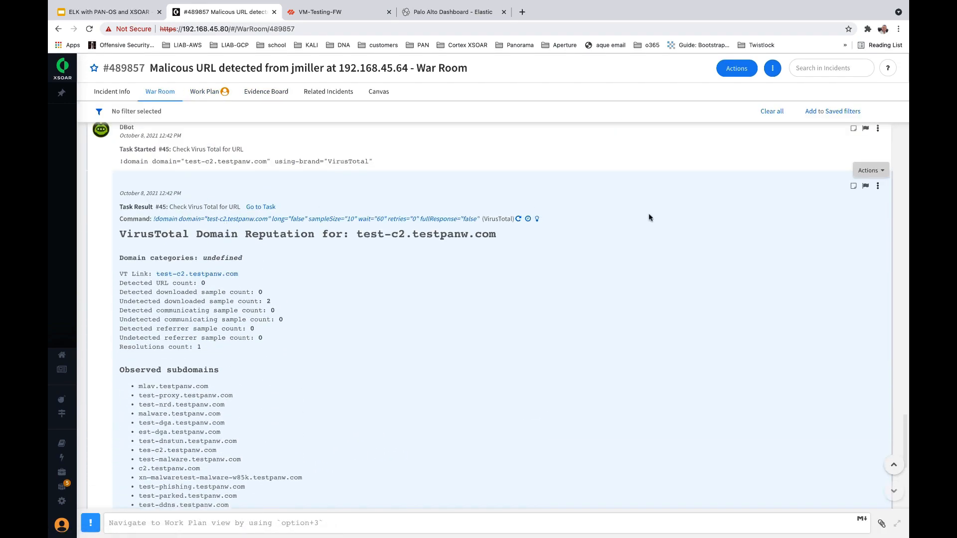
{"action": "left_click", "coordinate": [880, 171]}
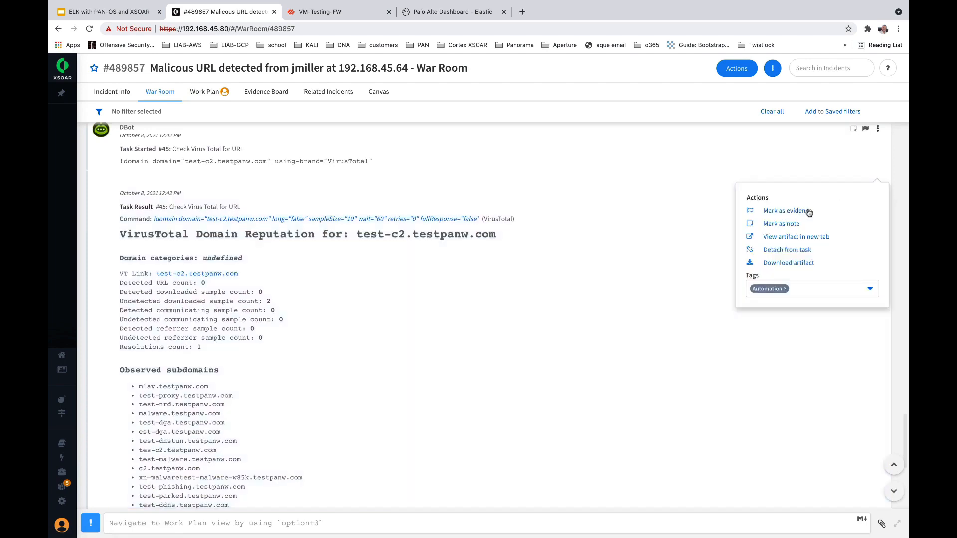
{"action": "left_click", "coordinate": [806, 211]}
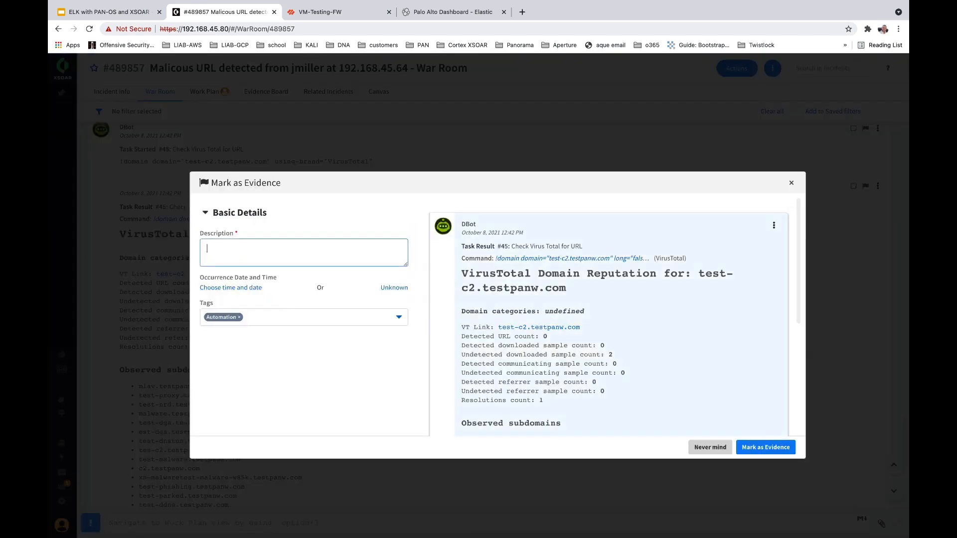
{"action": "type", "text": "VT"}
{"action": "left_click", "coordinate": [765, 447]}
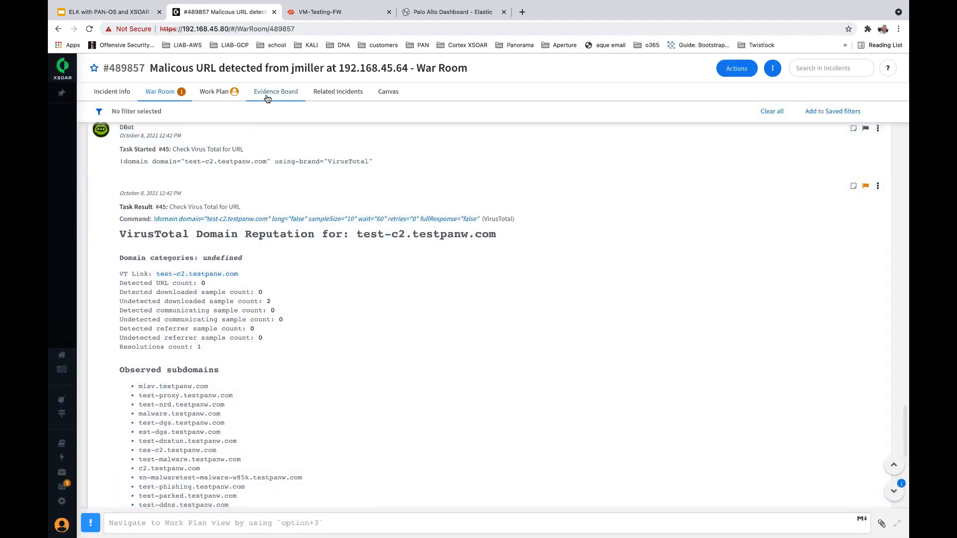
{"action": "left_click", "coordinate": [270, 93]}
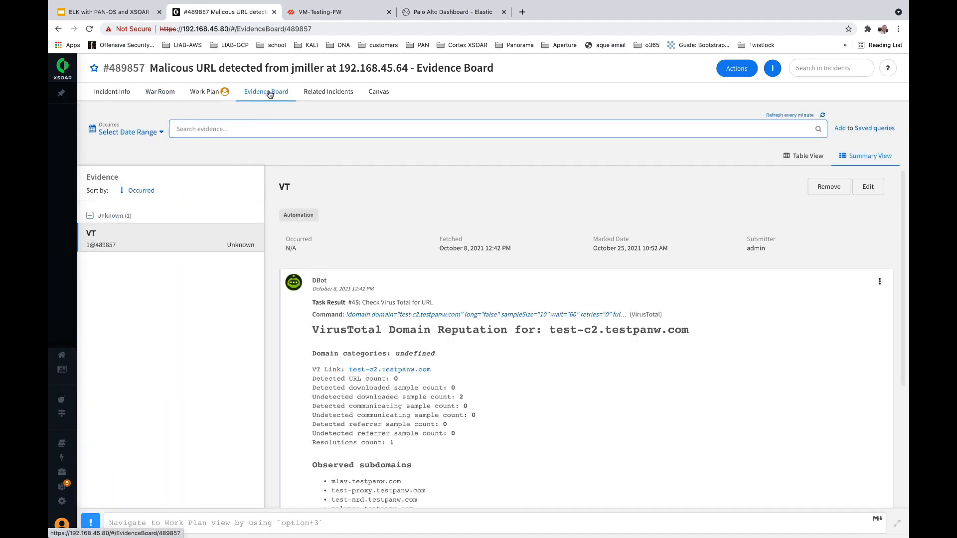
Step: Open the related incidents map, inspect the similarities between this incident and #489856, and close the comparison
{"action": "left_click", "coordinate": [332, 95]}
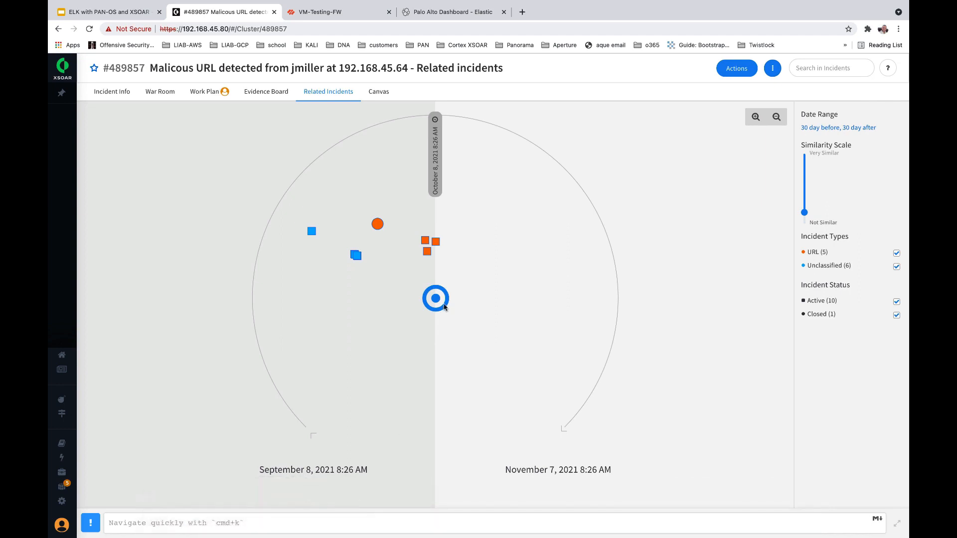
{"action": "mouse_move", "coordinate": [437, 301]}
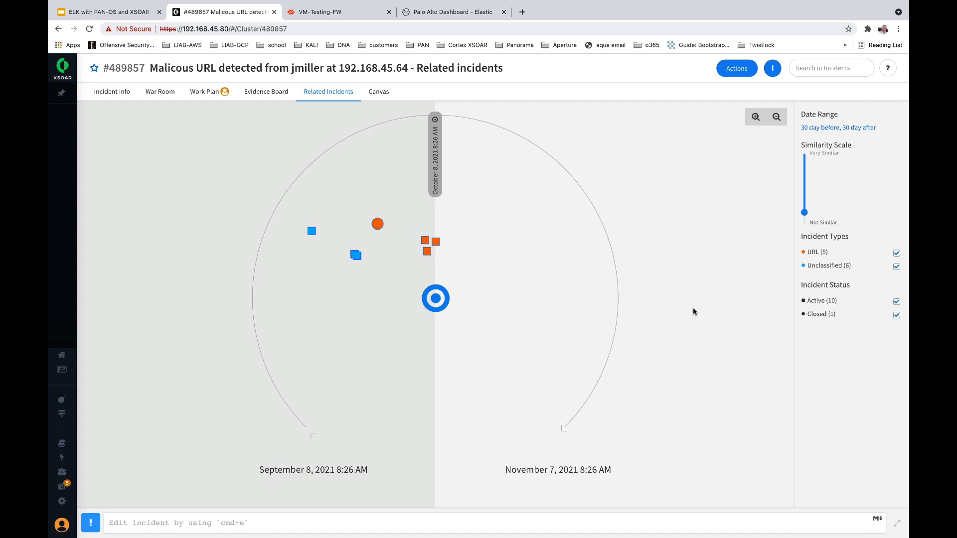
{"action": "left_click", "coordinate": [437, 244]}
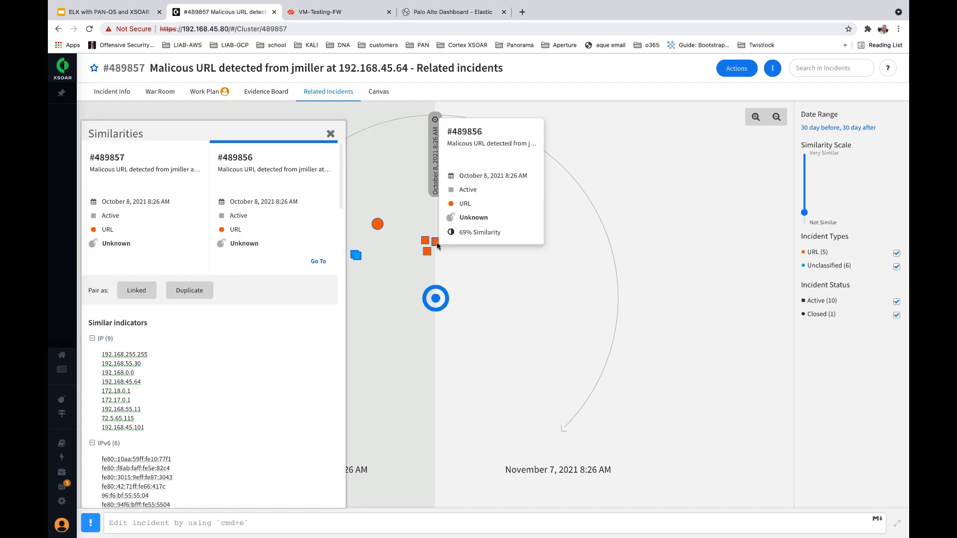
{"action": "left_click", "coordinate": [331, 135]}
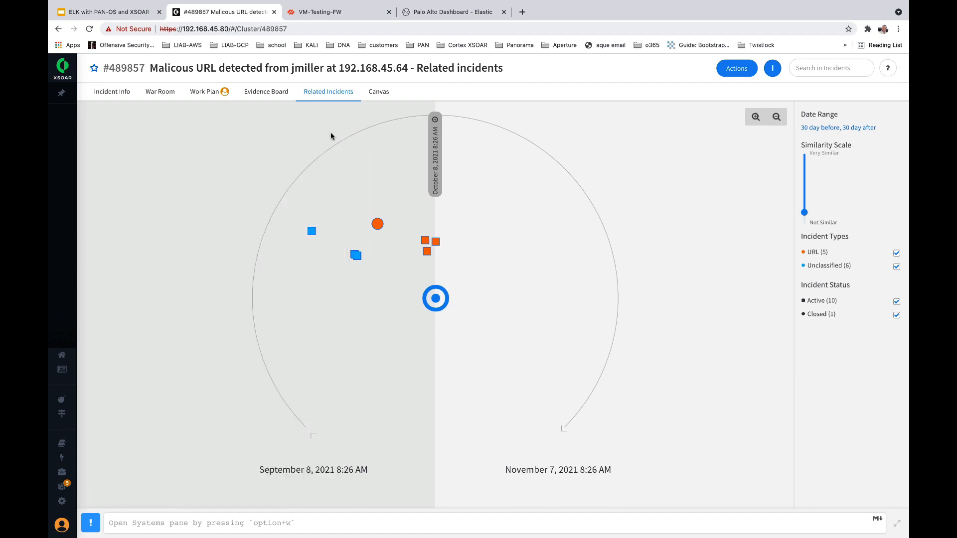
Step: Open the incident's exploration canvas and move the #489857 node to the left, away from the linked incidents and indicators
{"action": "left_click", "coordinate": [387, 93]}
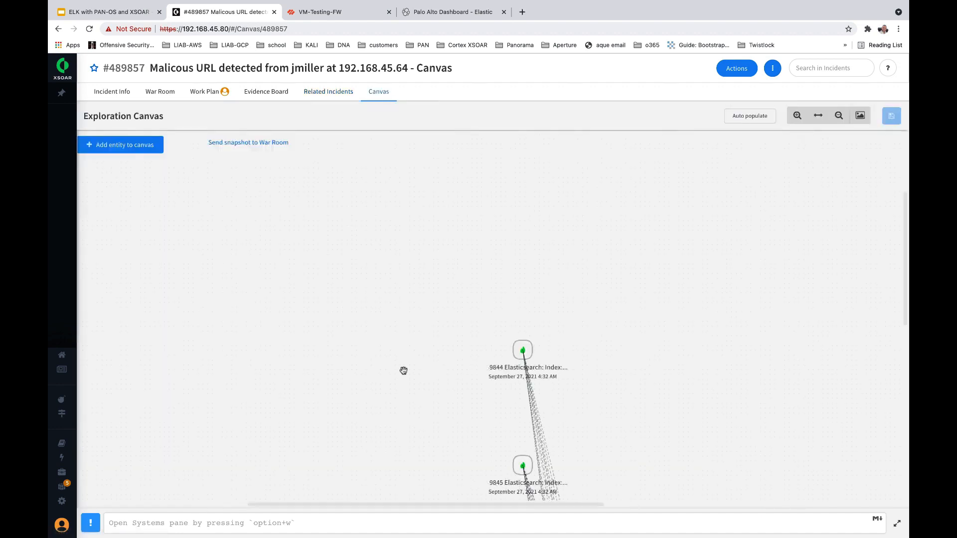
{"action": "scroll", "coordinate": [393, 402], "scroll_direction": "down", "scroll_amount": 10}
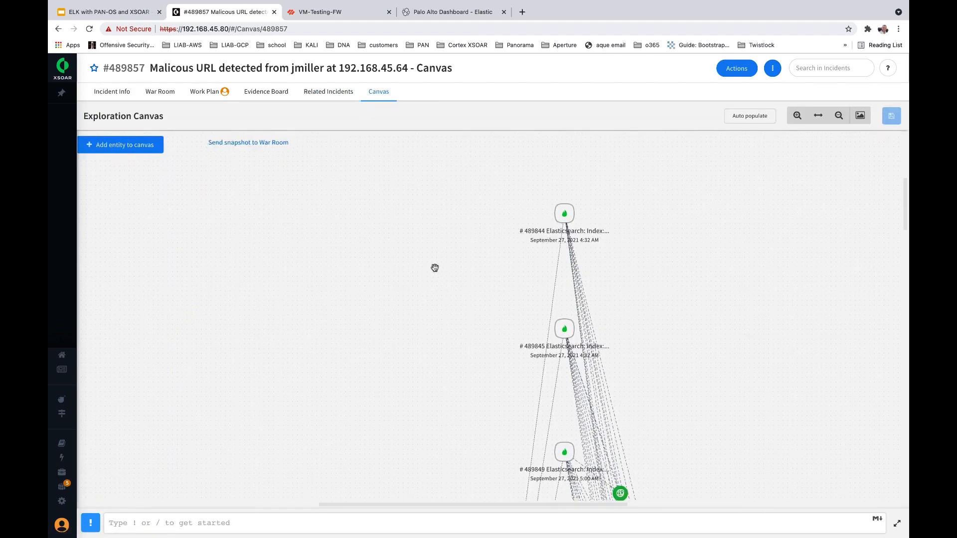
{"action": "scroll", "coordinate": [388, 347], "scroll_direction": "down", "scroll_amount": 10}
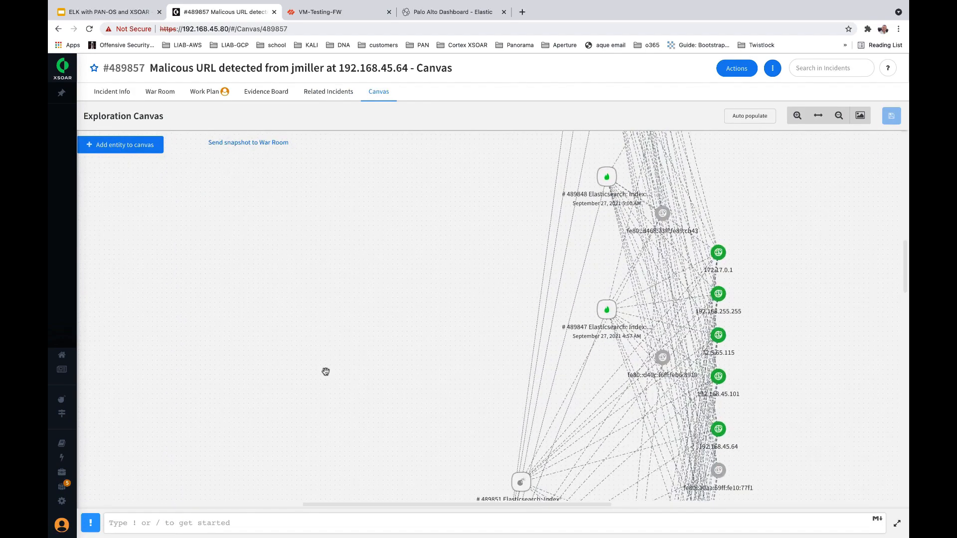
{"action": "scroll", "coordinate": [308, 282], "scroll_direction": "down", "scroll_amount": 5}
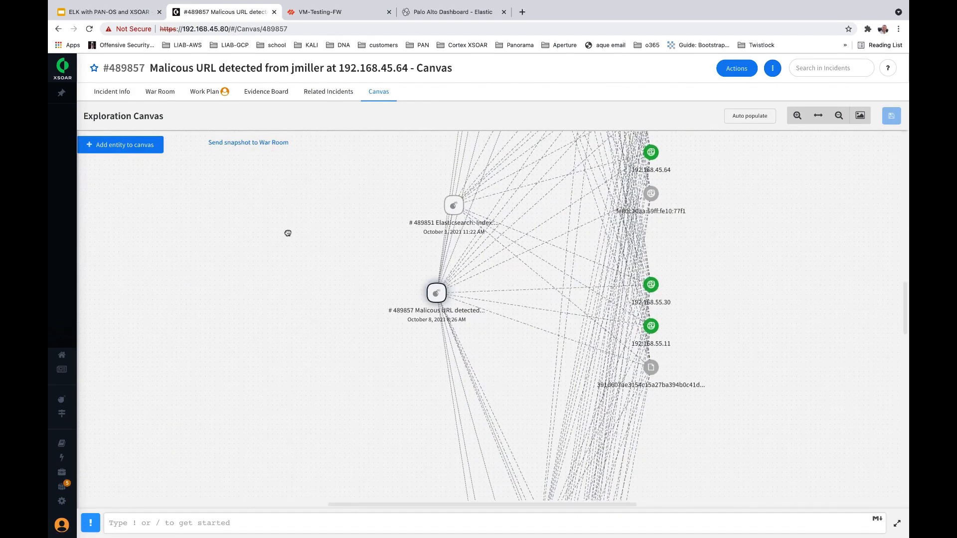
{"action": "left_click_drag", "start_coordinate": [438, 297], "coordinate": [292, 352]}
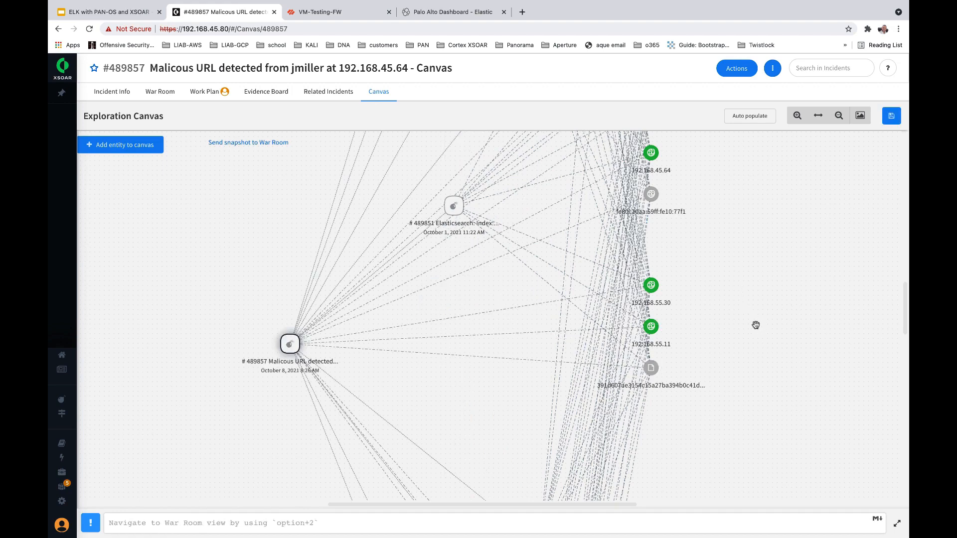
Step: Move the #489850 incident node just below the #489857 node on the canvas and view the connections around both
{"action": "left_click_drag", "start_coordinate": [756, 325], "coordinate": [727, 217]}
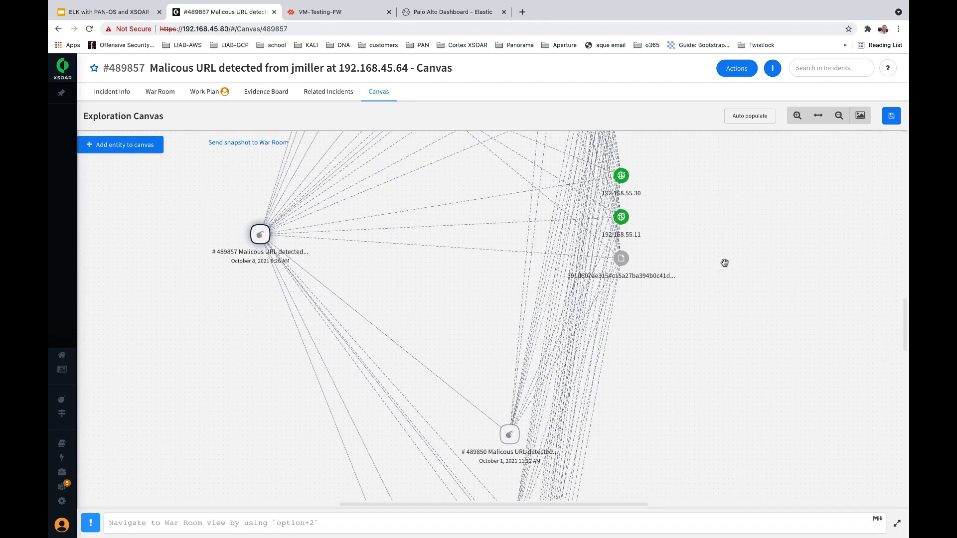
{"action": "left_click_drag", "start_coordinate": [515, 439], "coordinate": [241, 384]}
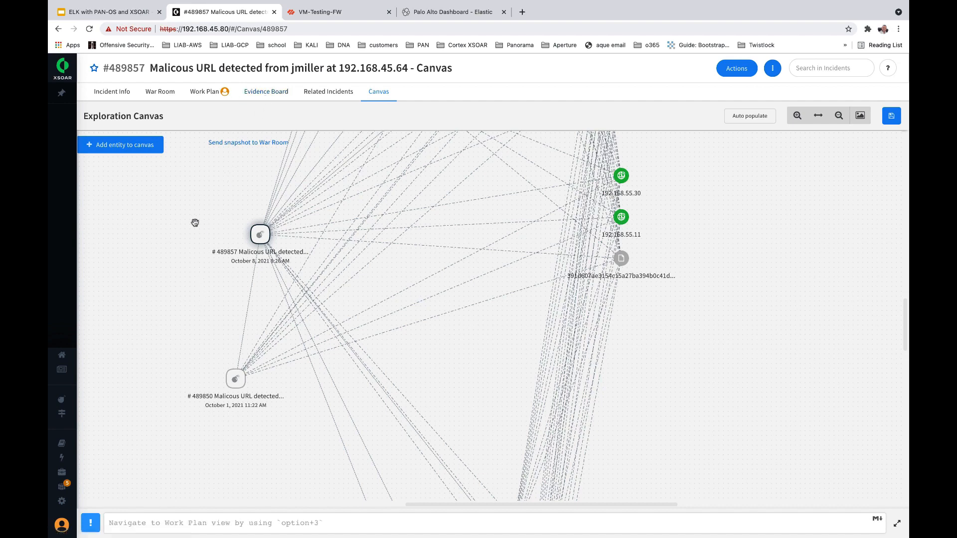
{"action": "left_click_drag", "start_coordinate": [173, 223], "coordinate": [309, 302]}
{"action": "left_click_drag", "start_coordinate": [320, 249], "coordinate": [357, 265]}
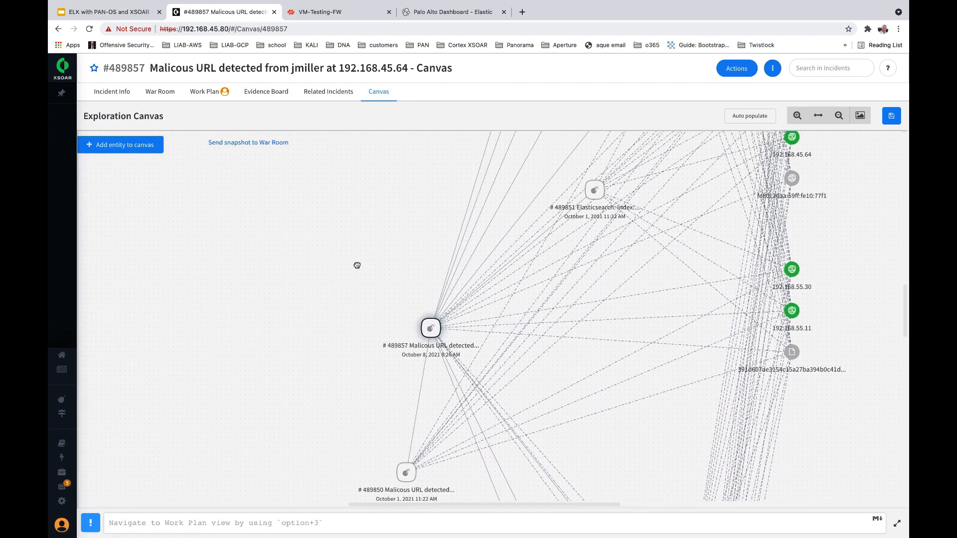